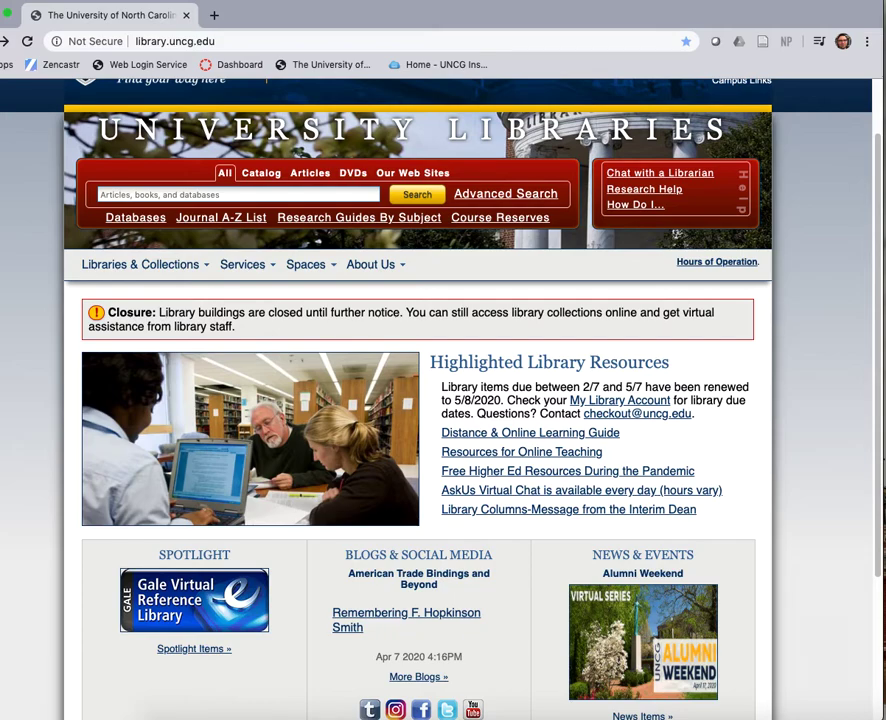
# - Search all library resources for "video games and religion"
pyautogui.click(304, 194)
pyautogui.write('video games and')
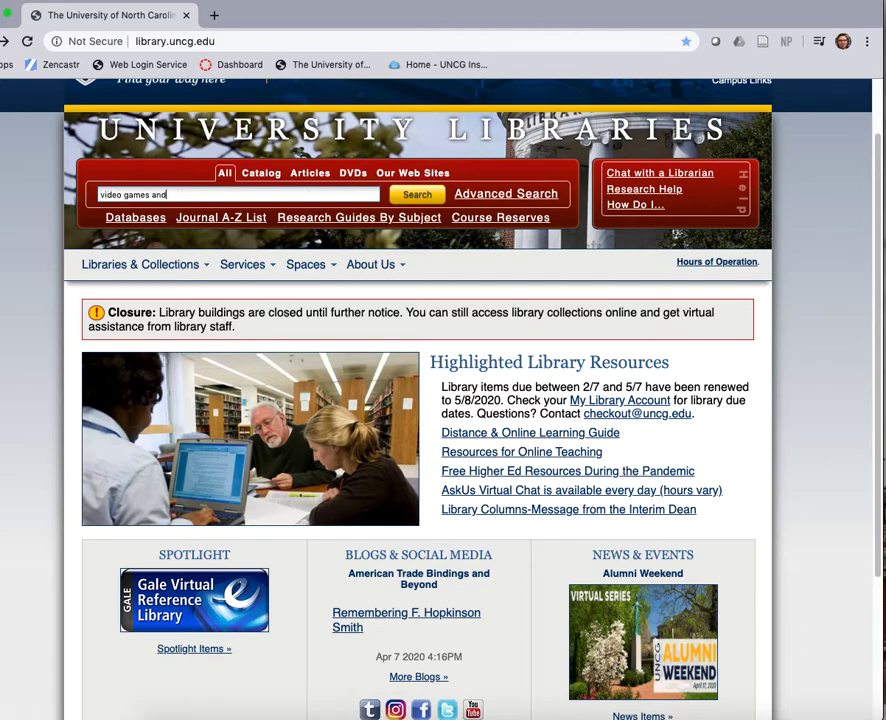
pyautogui.write(' religion')
pyautogui.press('Return')
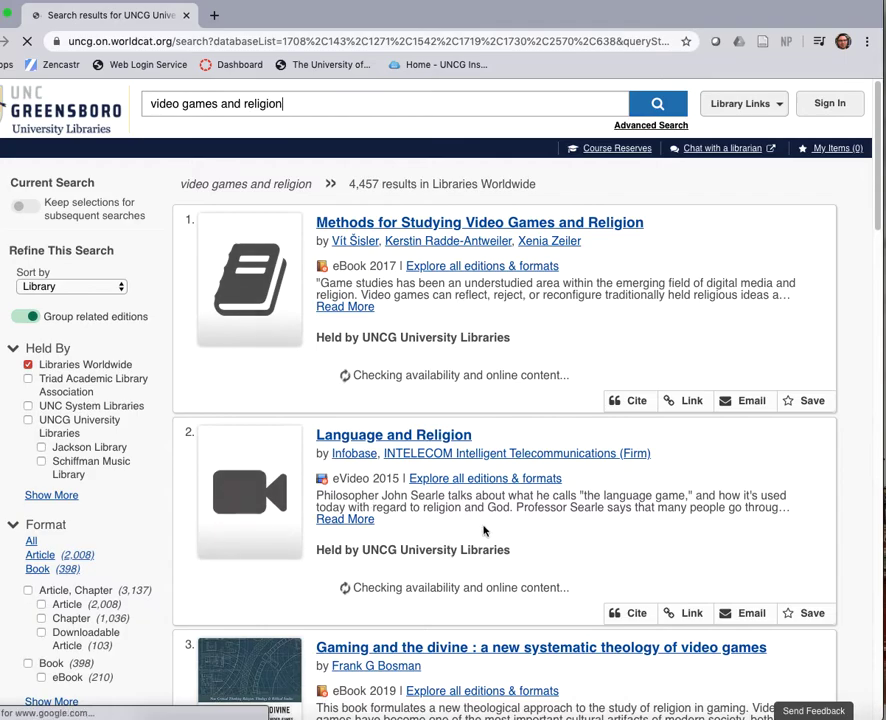
# - Open the Ebook Central copy of "Playing with religion in digital games" from the search results in a new tab and view it
pyautogui.scroll(-5, 625, 580)
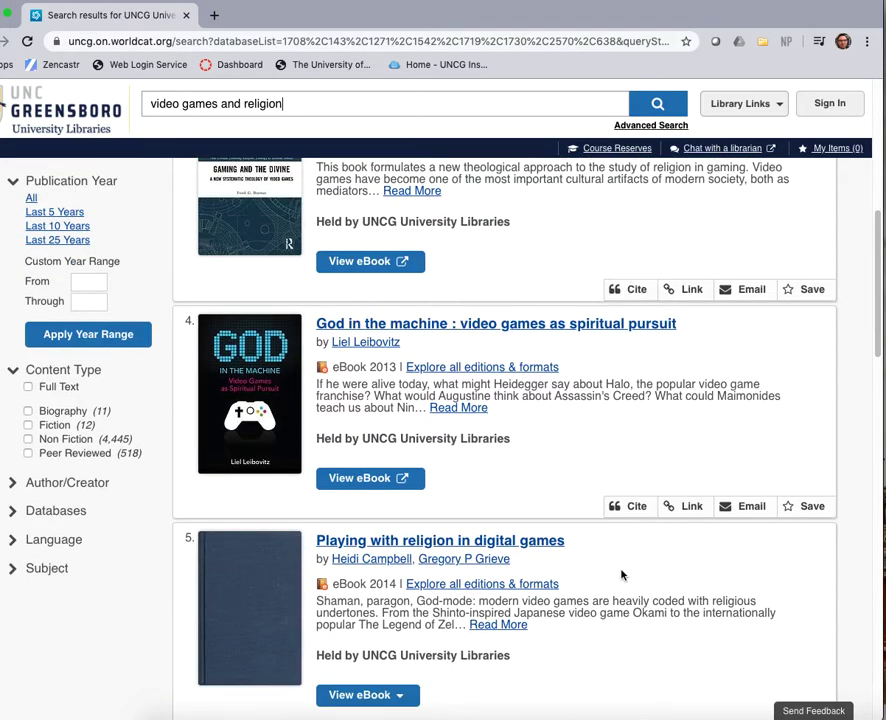
pyautogui.scroll(-1, 621, 575)
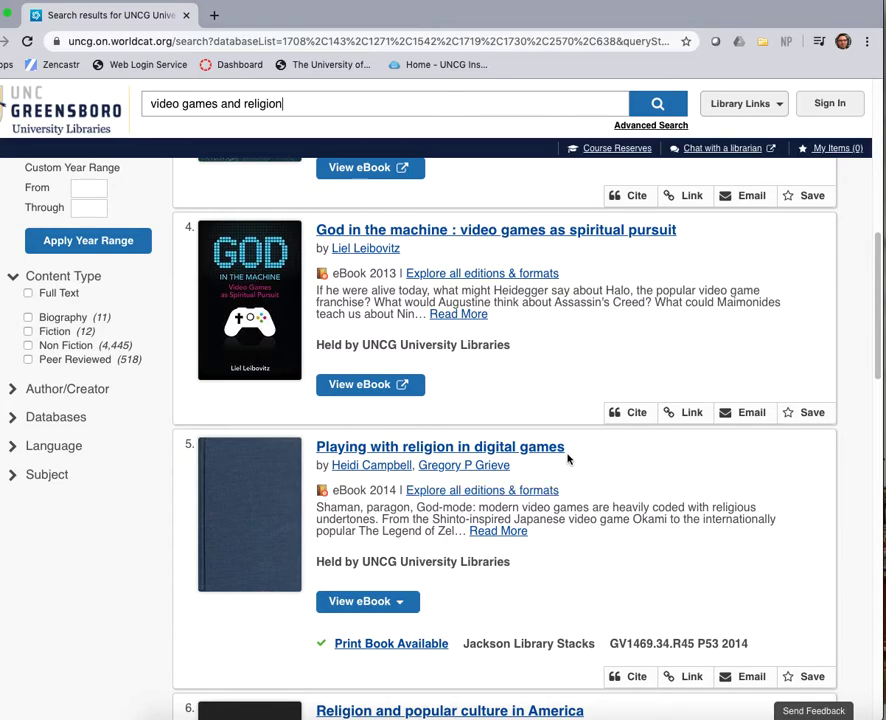
pyautogui.click(383, 601)
pyautogui.scroll(-3, 568, 568)
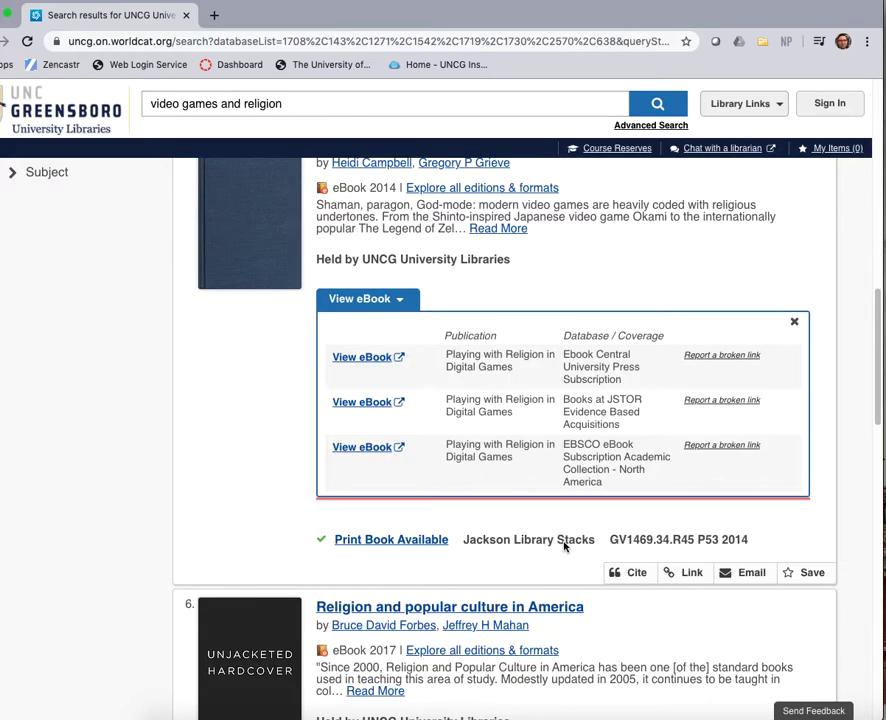
pyautogui.rightClick(368, 384)
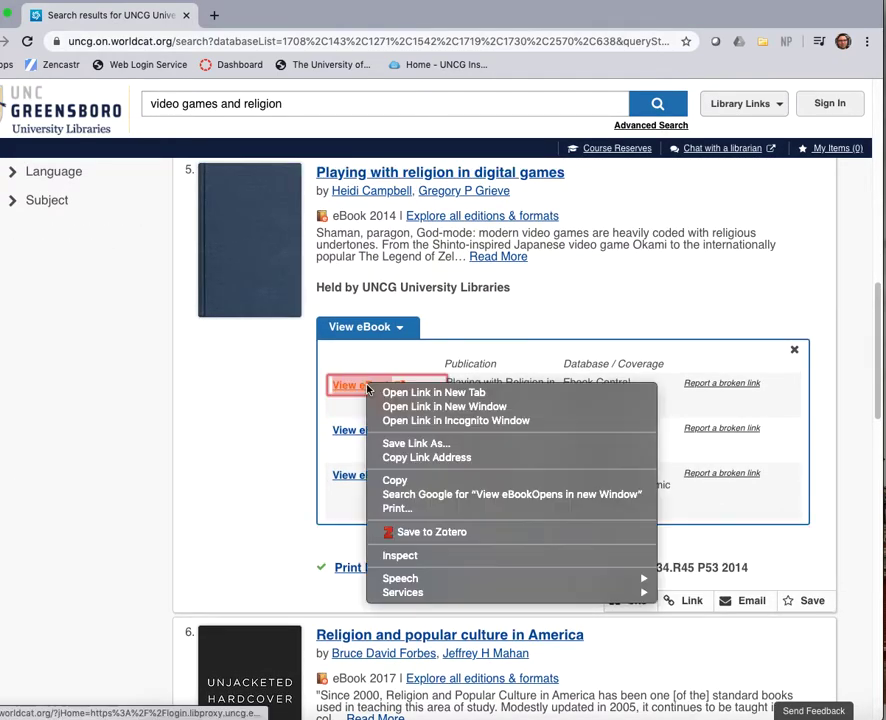
pyautogui.click(422, 393)
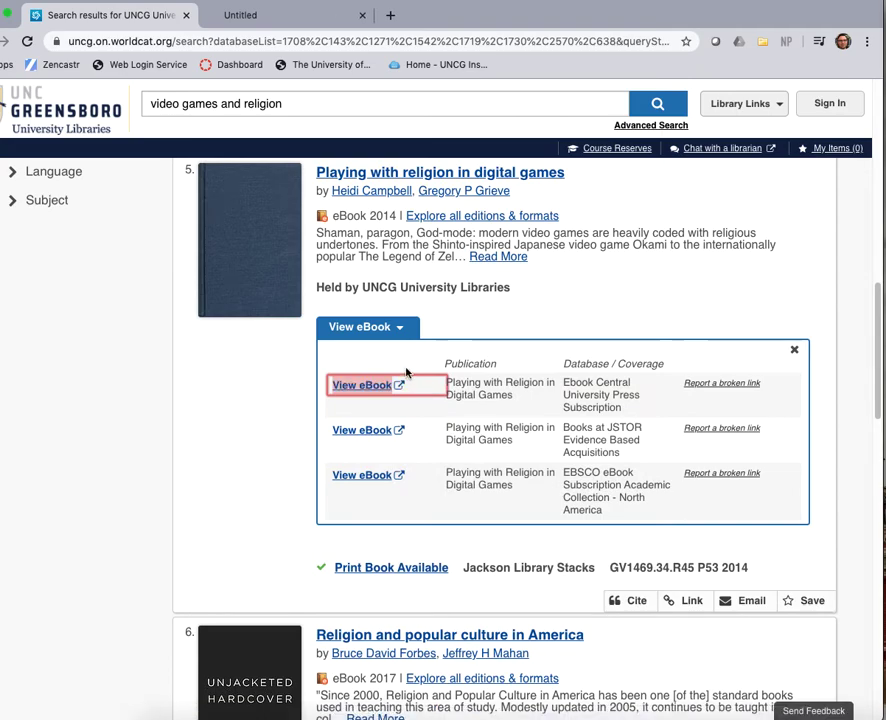
pyautogui.click(306, 14)
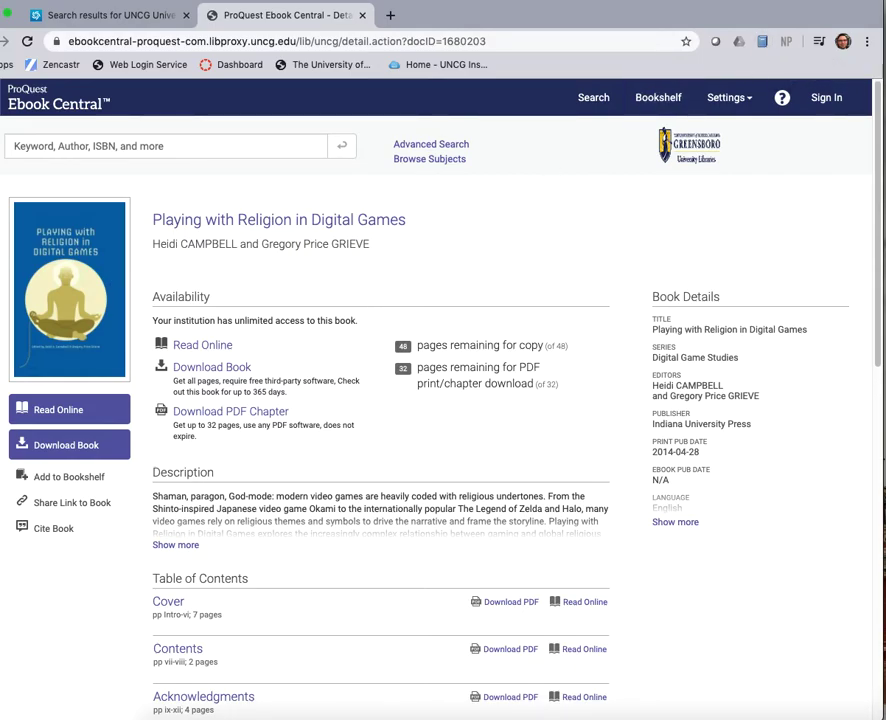
# - Save the "Playing with Religion in Digital Games" book record to the Zotero Test collection without tags
pyautogui.click(764, 43)
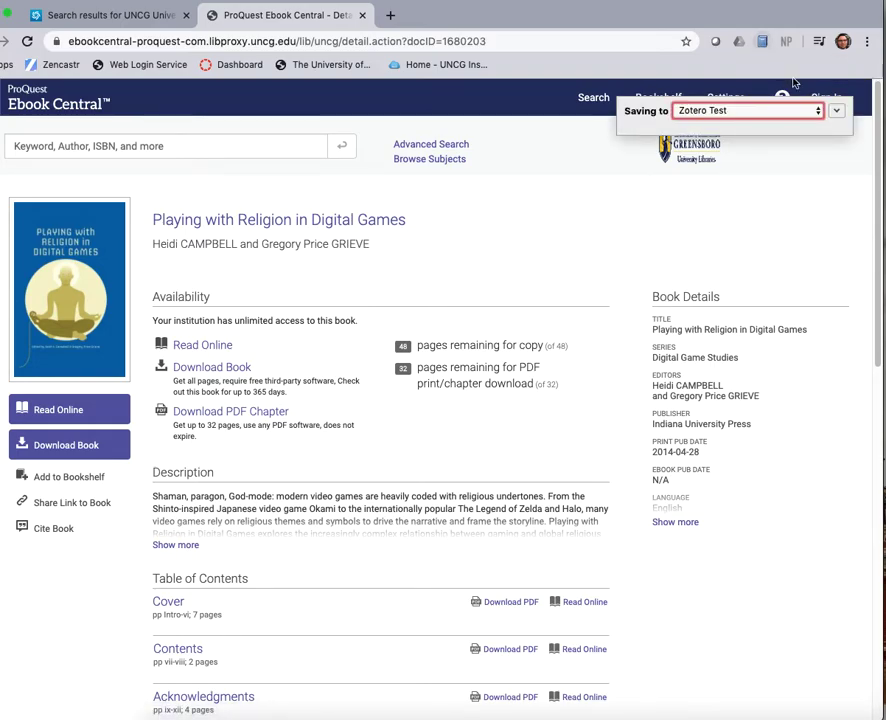
pyautogui.click(835, 111)
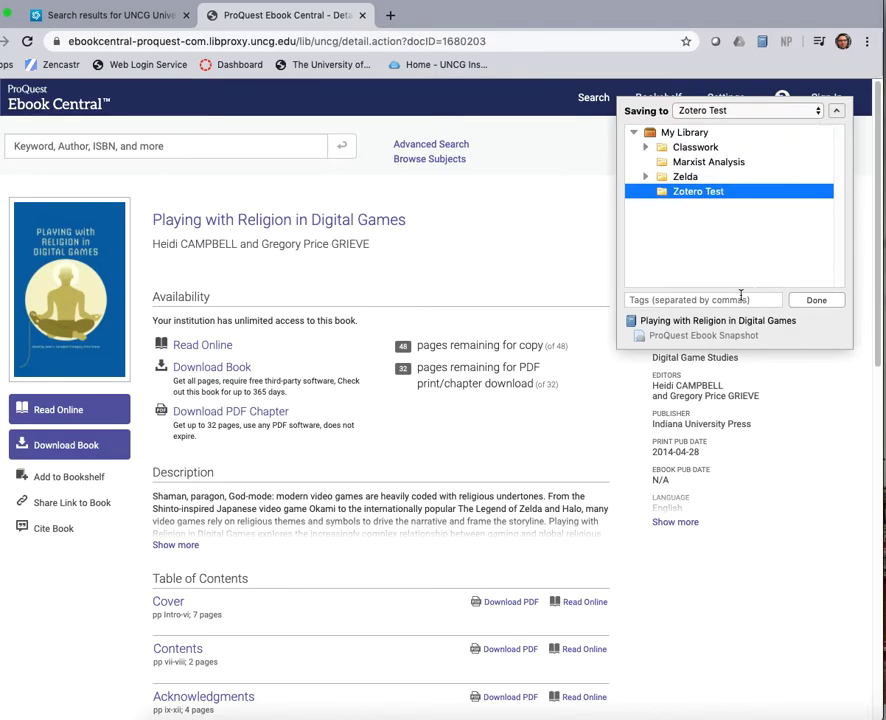
pyautogui.click(813, 304)
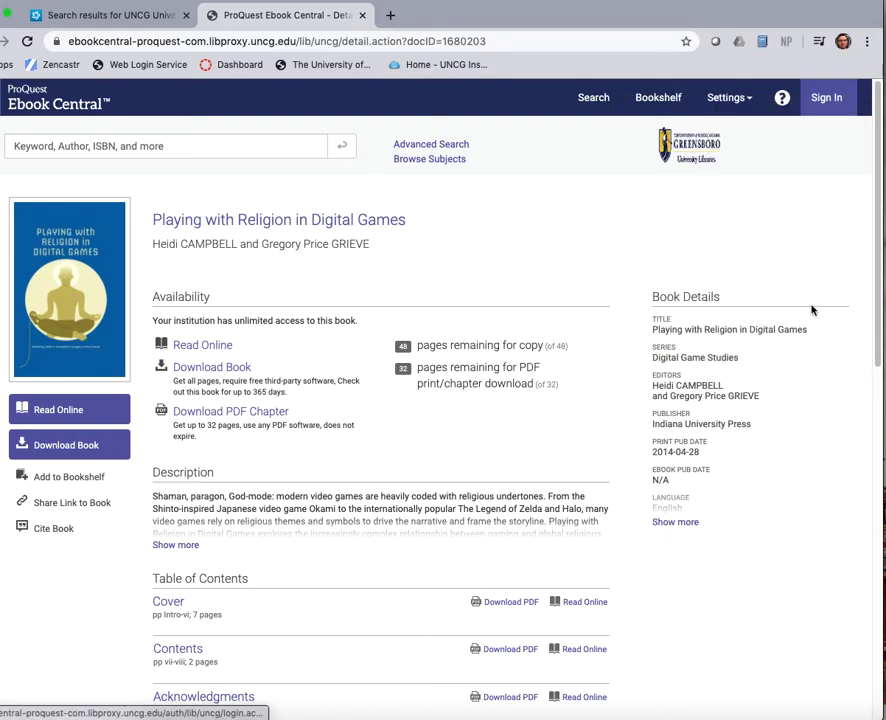
# - Switch to Zotero and re-enter the first author's surname with only its initial letter capitalized
pyautogui.press('super+Tab')
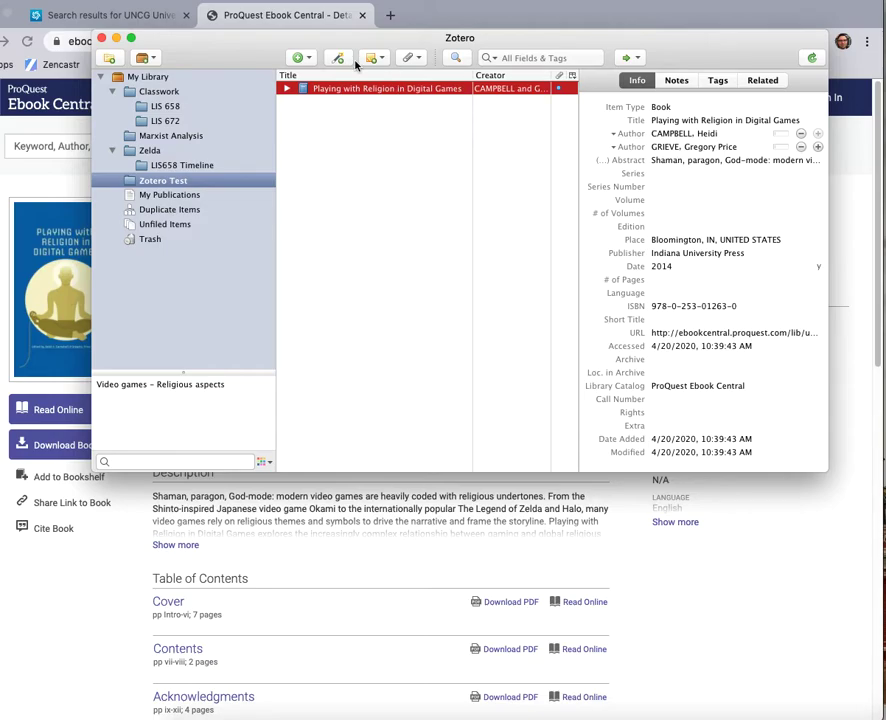
pyautogui.click(727, 147)
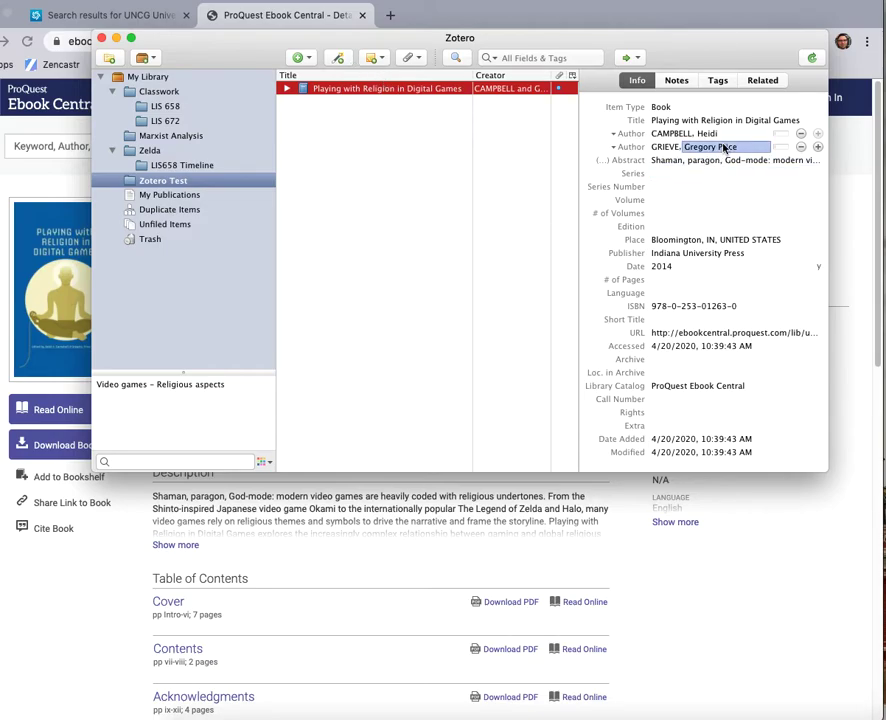
pyautogui.press('Return')
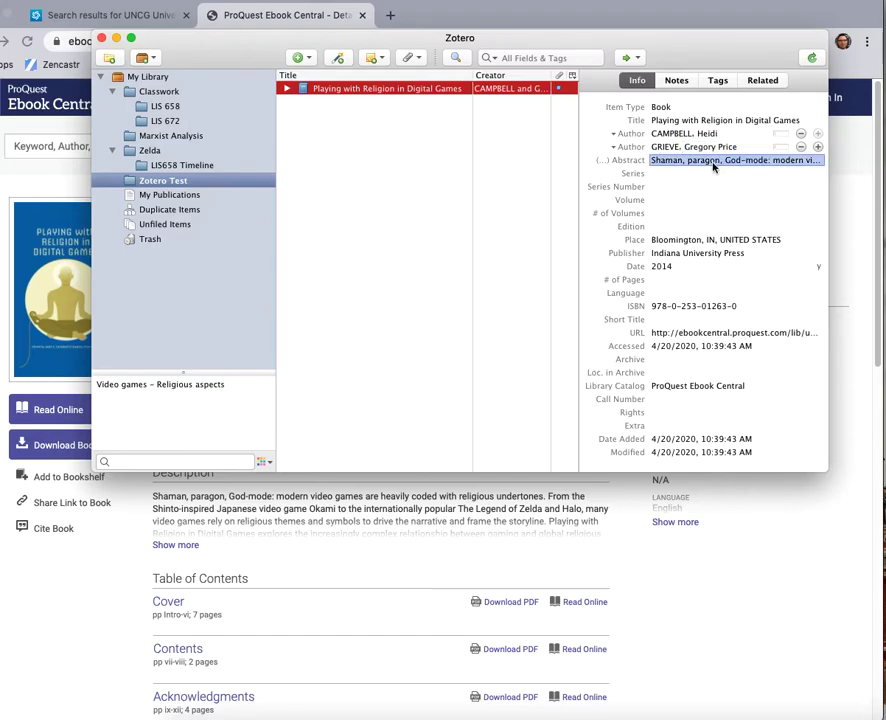
pyautogui.click(667, 147)
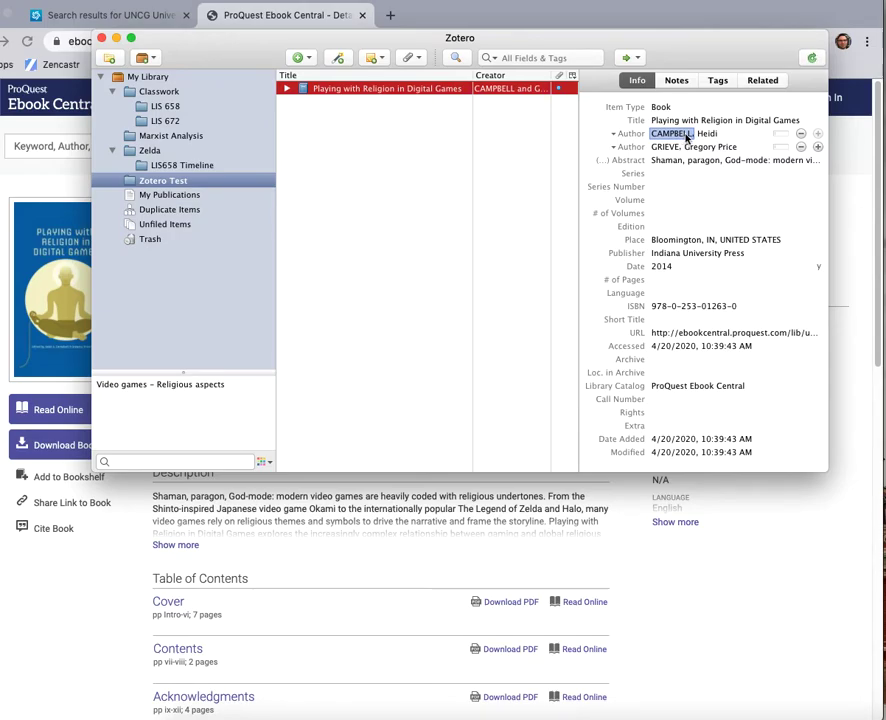
pyautogui.click(686, 135)
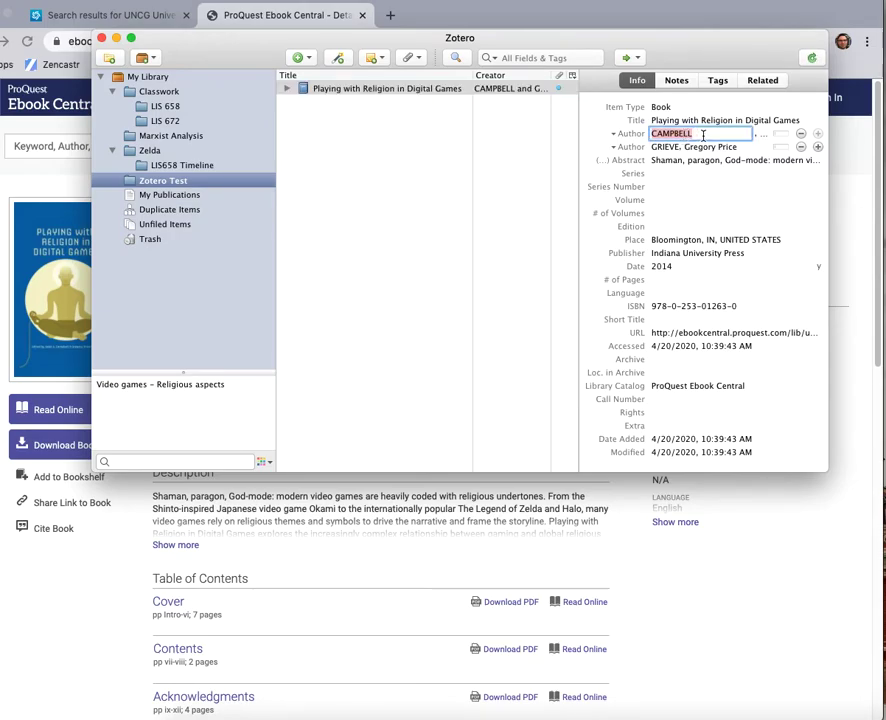
pyautogui.write('Campbell')
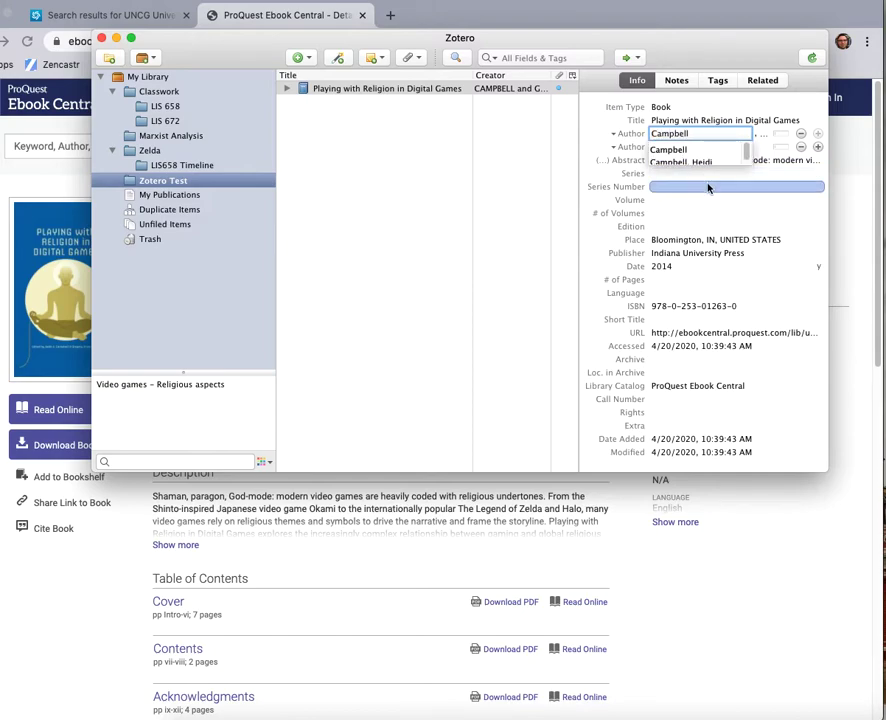
# - Re-enter the second author's surname with only its initial letter capitalized and commit the edit to the book record
pyautogui.click(628, 147)
pyautogui.click(666, 148)
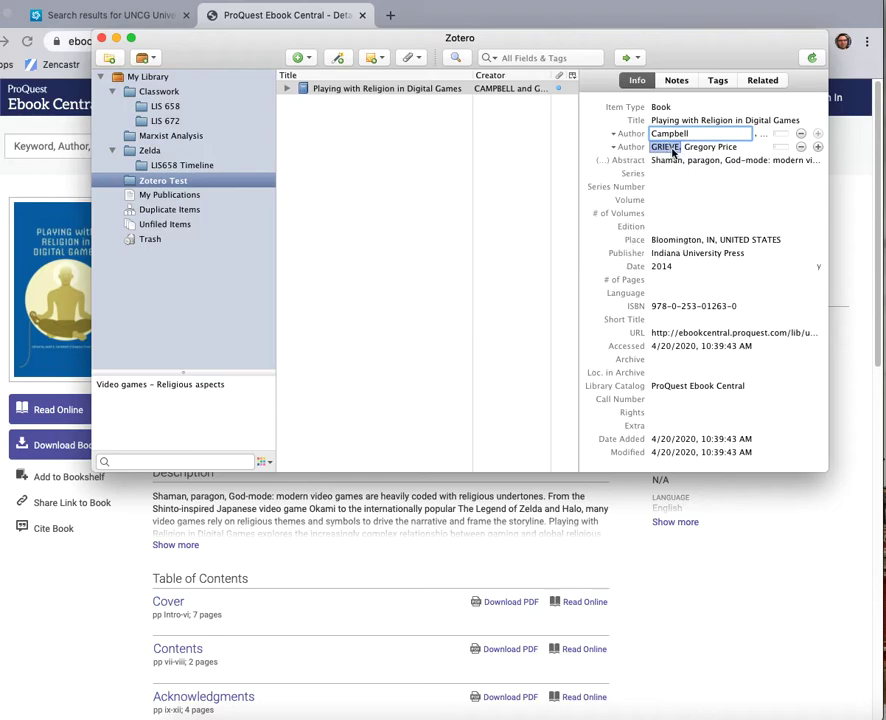
pyautogui.click(668, 149)
pyautogui.write('Gri')
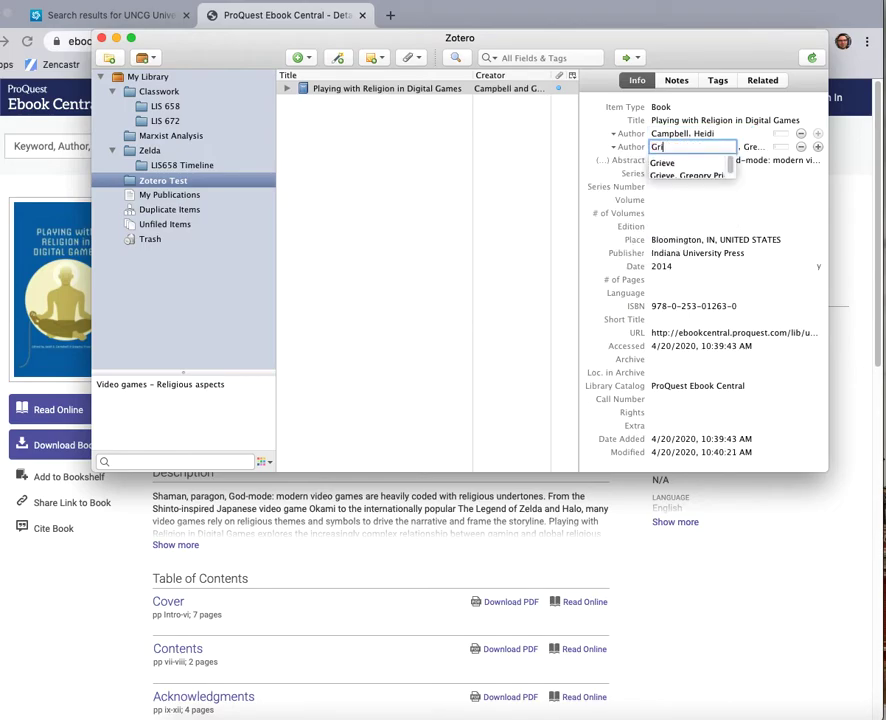
pyautogui.click(676, 138)
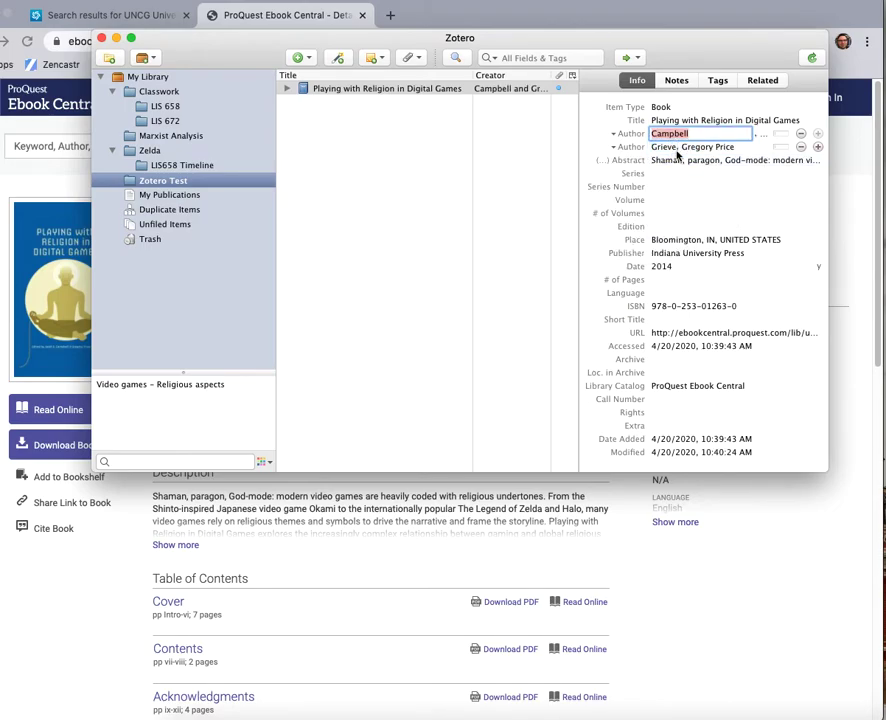
pyautogui.click(671, 148)
pyautogui.click(455, 207)
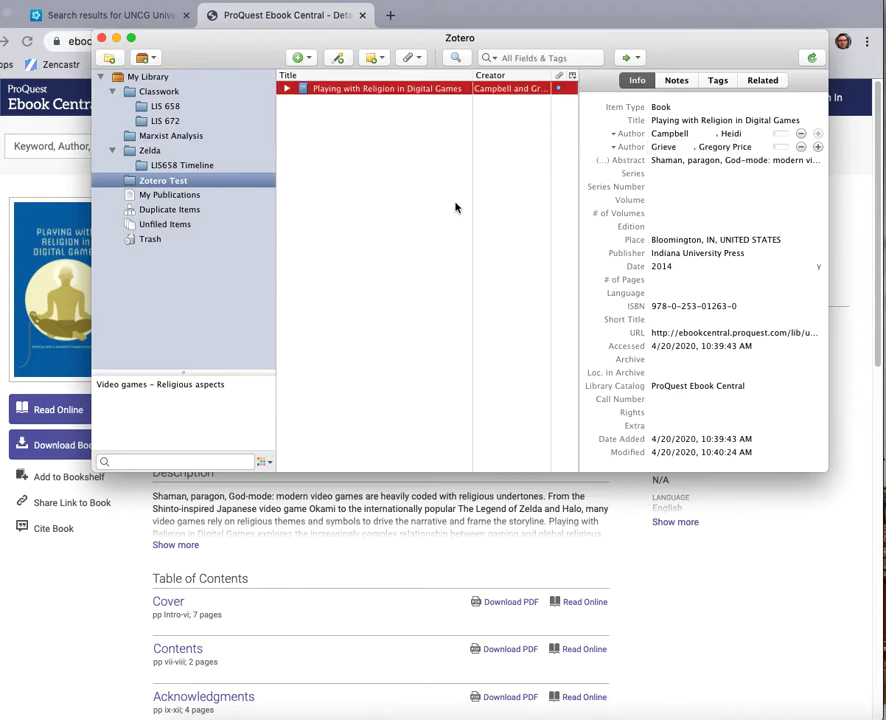
# - Return to the browser, close the finished book's page and open the eBook of "God in the machine : video games as spiritual pursuit"
pyautogui.click(353, 17)
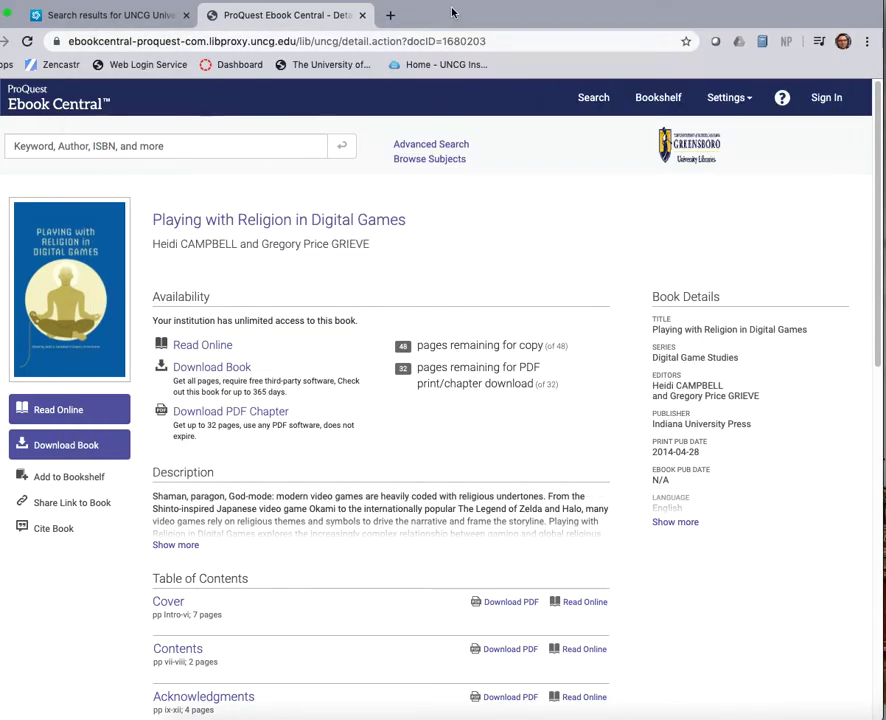
pyautogui.click(361, 17)
pyautogui.scroll(3, 284, 500)
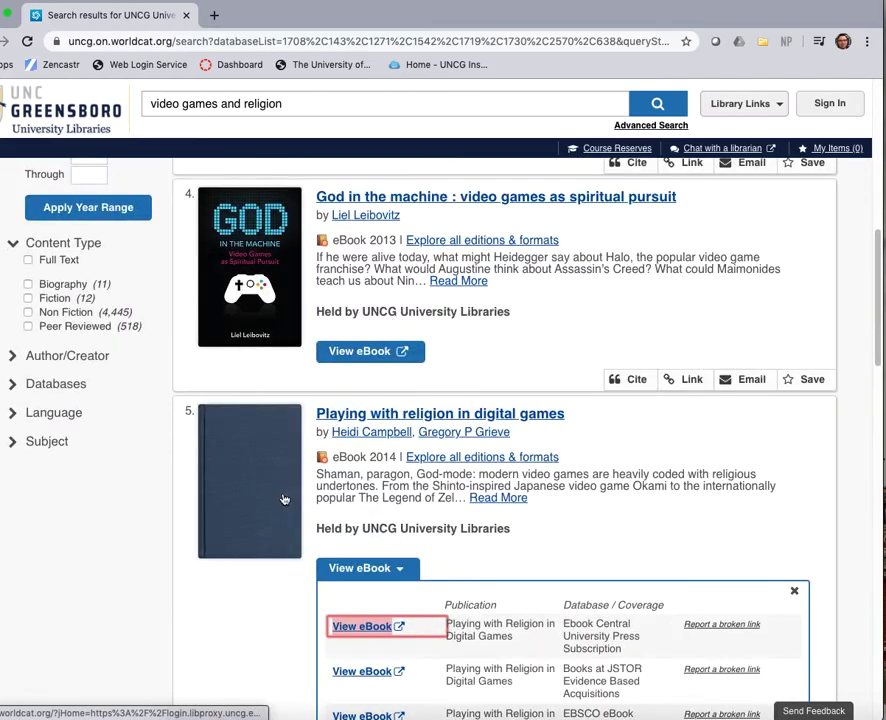
pyautogui.scroll(2, 290, 490)
pyautogui.click(401, 452)
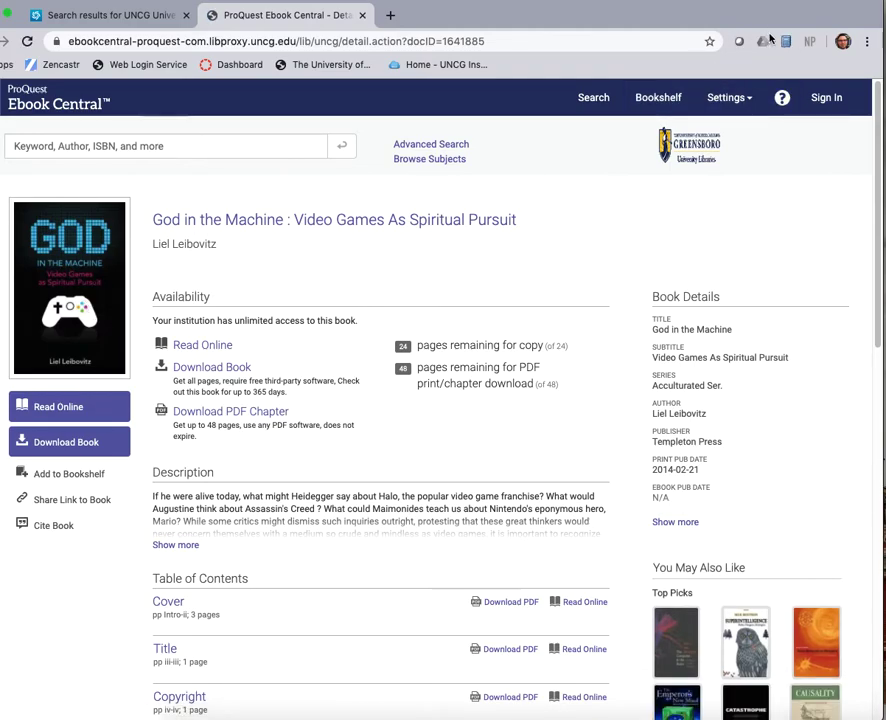
# - Save the "God in the Machine" book record to the Zotero Test collection without tags
pyautogui.click(786, 41)
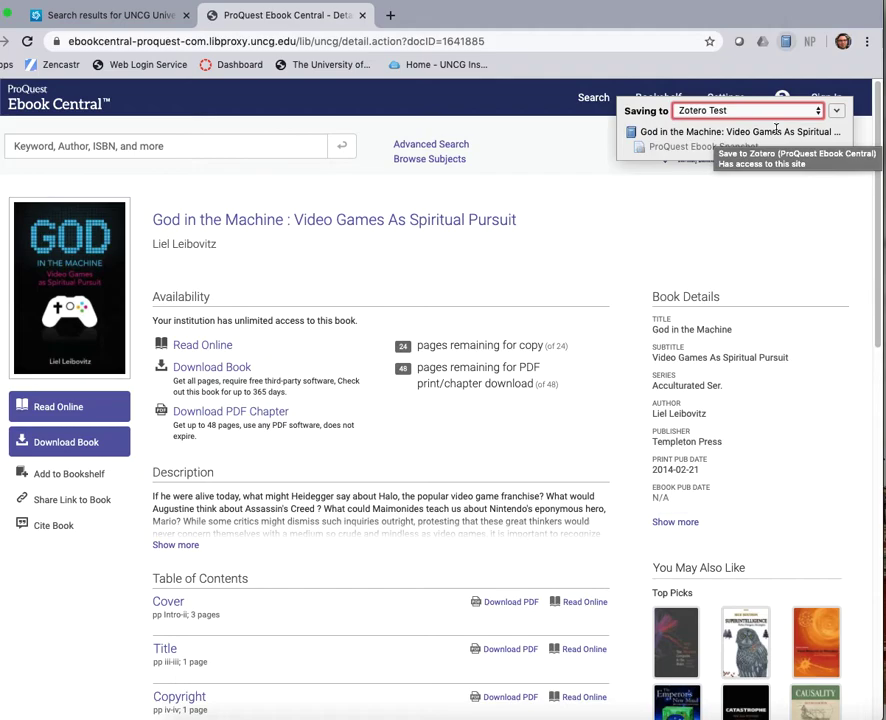
pyautogui.click(836, 111)
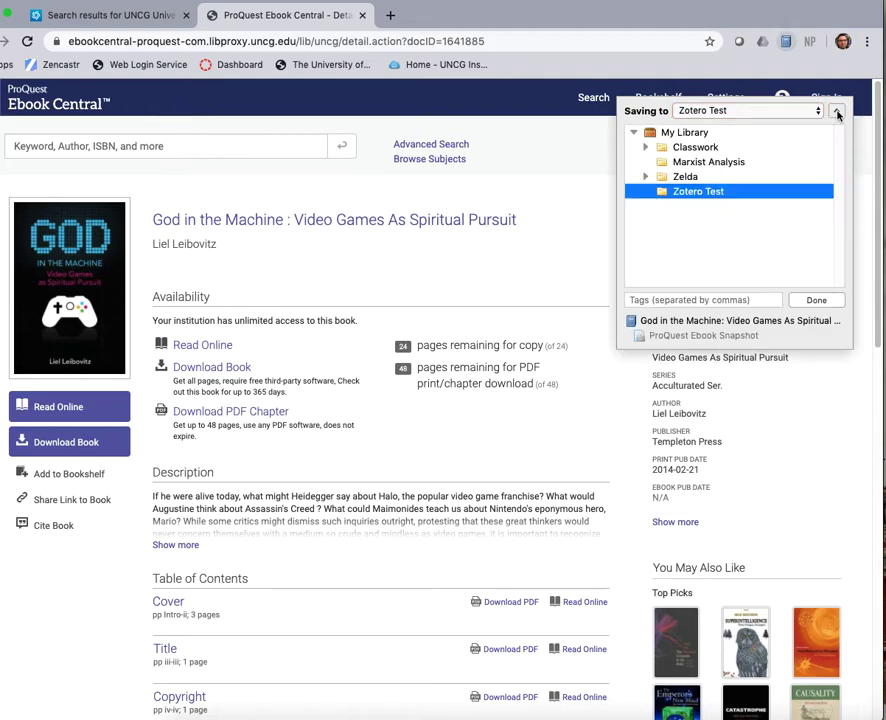
pyautogui.click(817, 300)
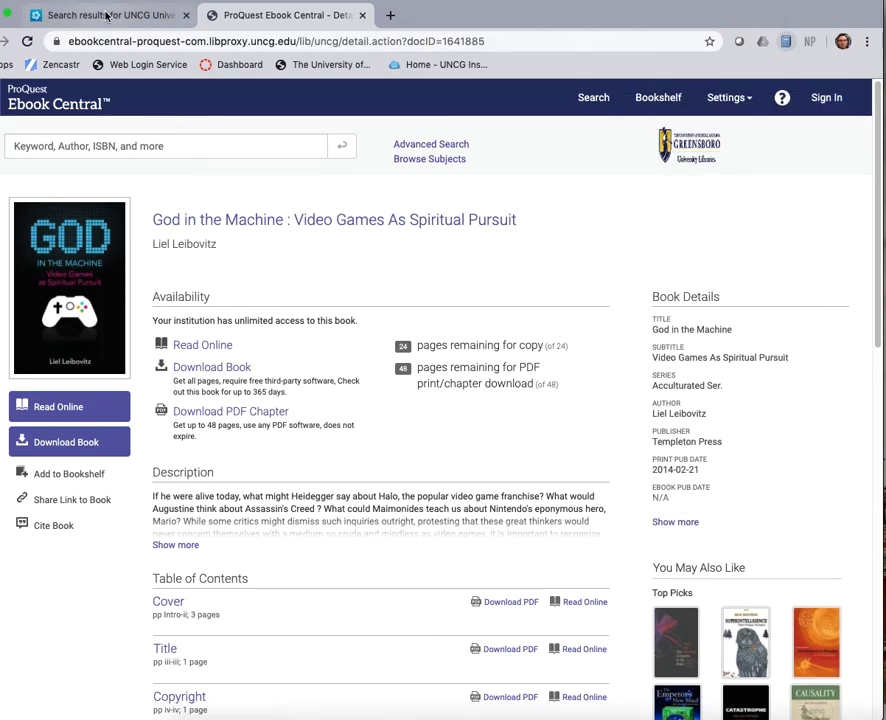
# - Go back to the library search results and open the eBook of "Methods for Studying Video Games and Religion"
pyautogui.click(107, 15)
pyautogui.scroll(5, 474, 346)
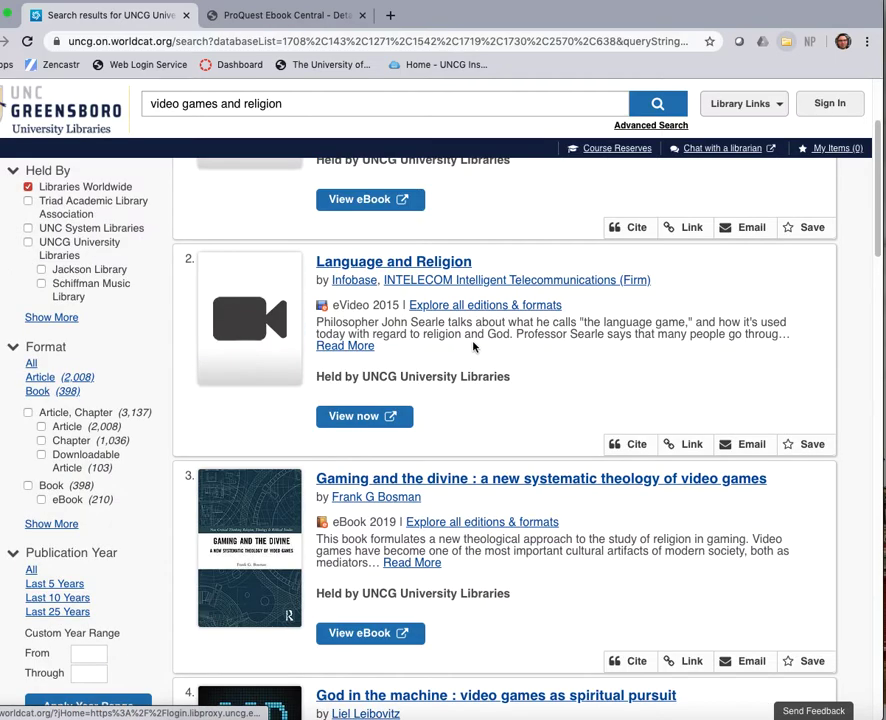
pyautogui.scroll(4, 474, 346)
pyautogui.click(373, 377)
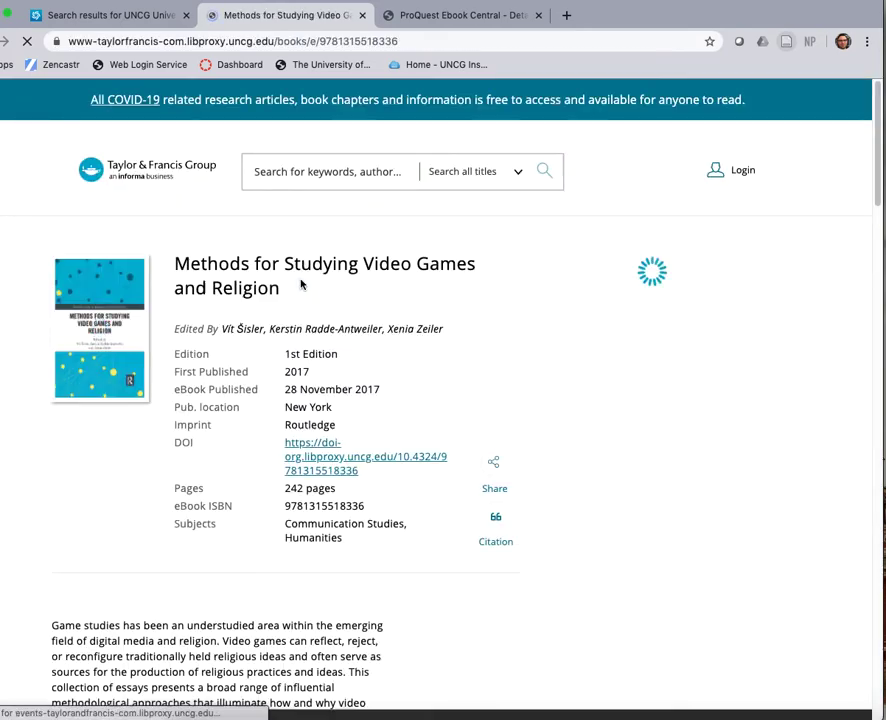
# - Save the "Methods for Studying Video Games and Religion" book record to the Zotero Test collection without tags
pyautogui.click(787, 41)
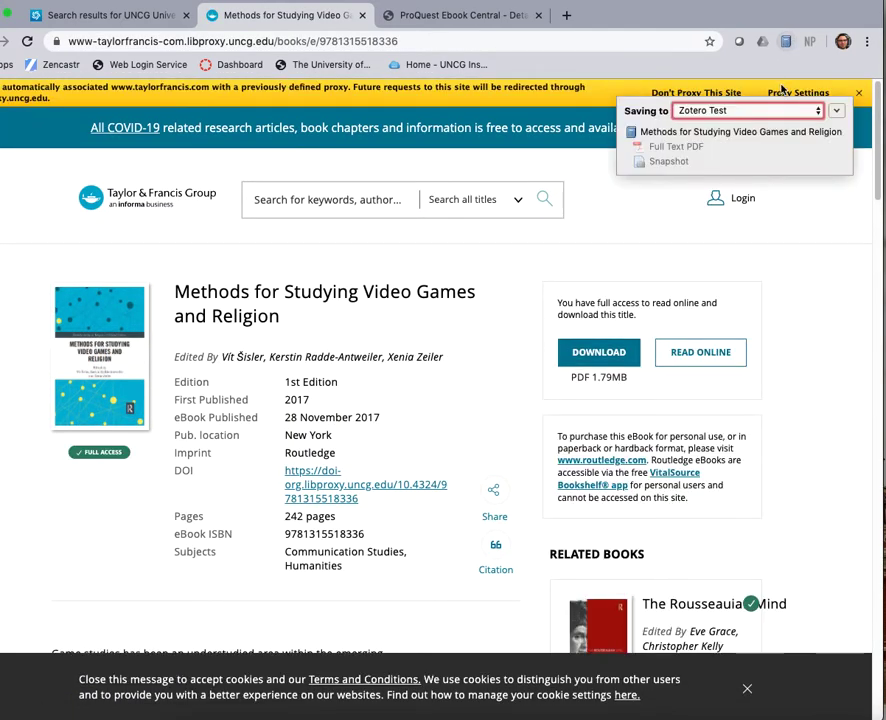
pyautogui.click(836, 115)
pyautogui.click(815, 299)
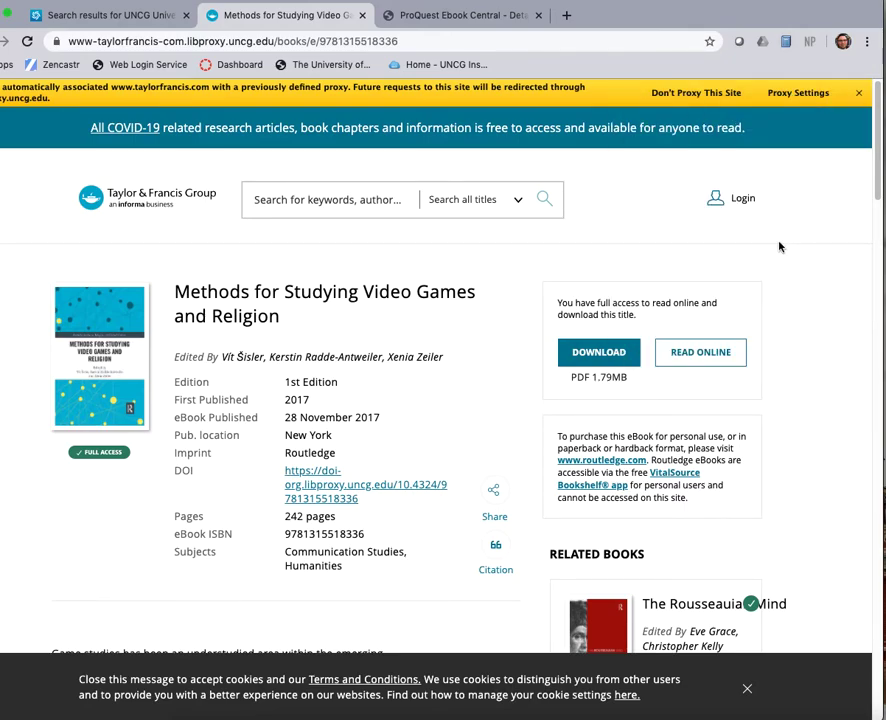
# - Move the browser out of the way and check the bibliographic details of the newly saved books in Zotero's Zotero Test collection
pyautogui.moveTo(625, 21); pyautogui.dragTo(718, 21)
pyautogui.click(83, 14)
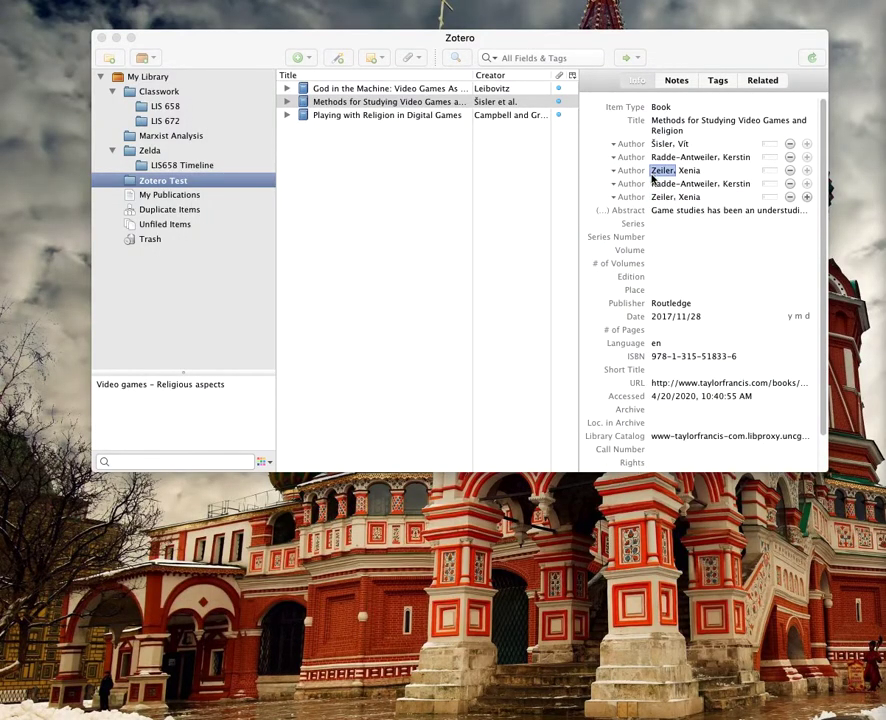
pyautogui.scroll(-2, 700, 338)
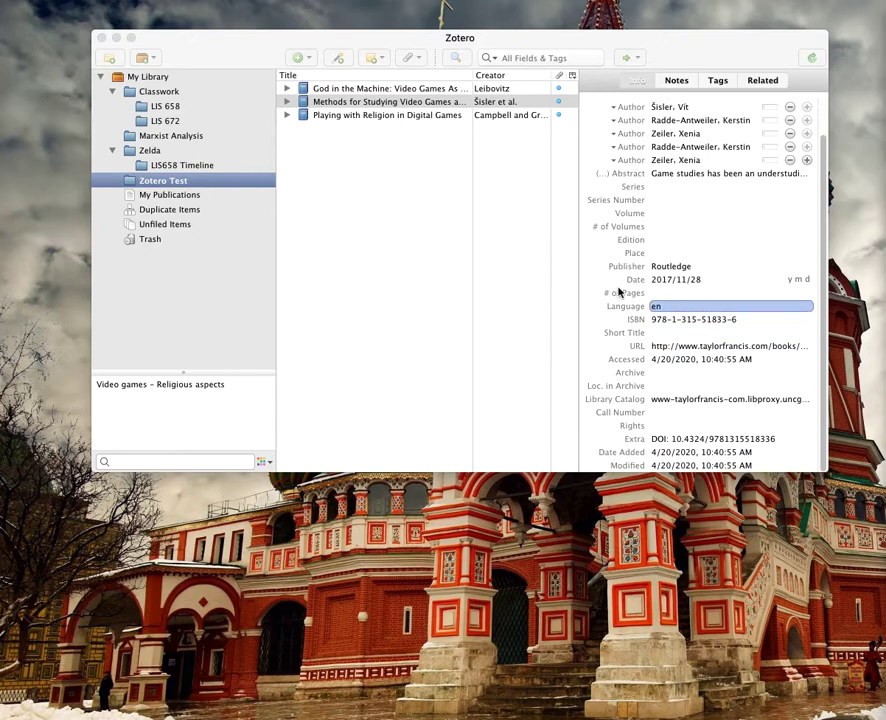
pyautogui.click(410, 103)
pyautogui.click(410, 89)
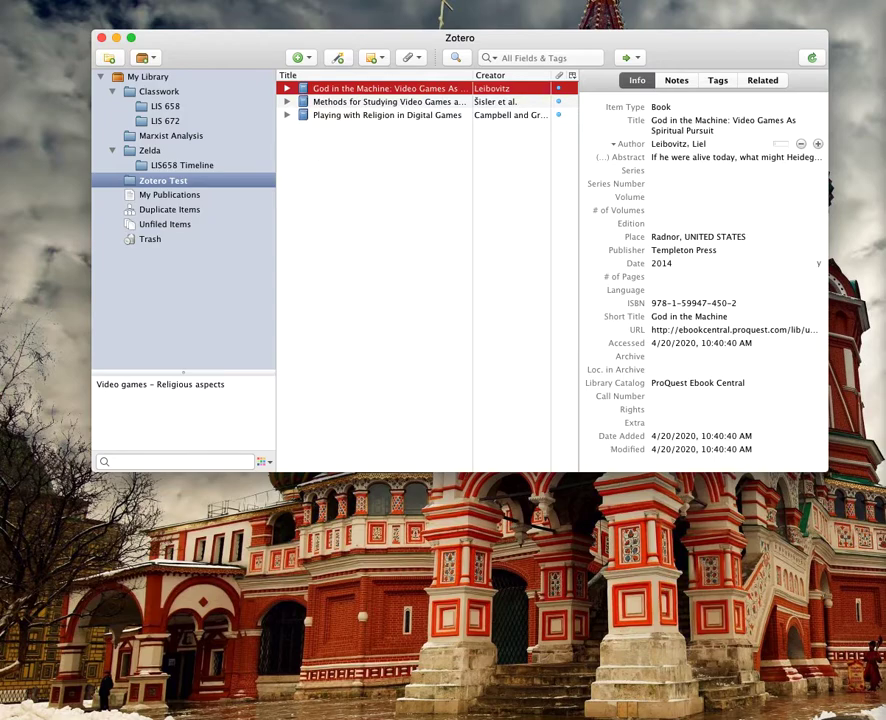
# - Switch to the blank Word document and paste in the poem beginning "Thro' the ghoul-guarded gateways of slumber"
pyautogui.click(425, 718)
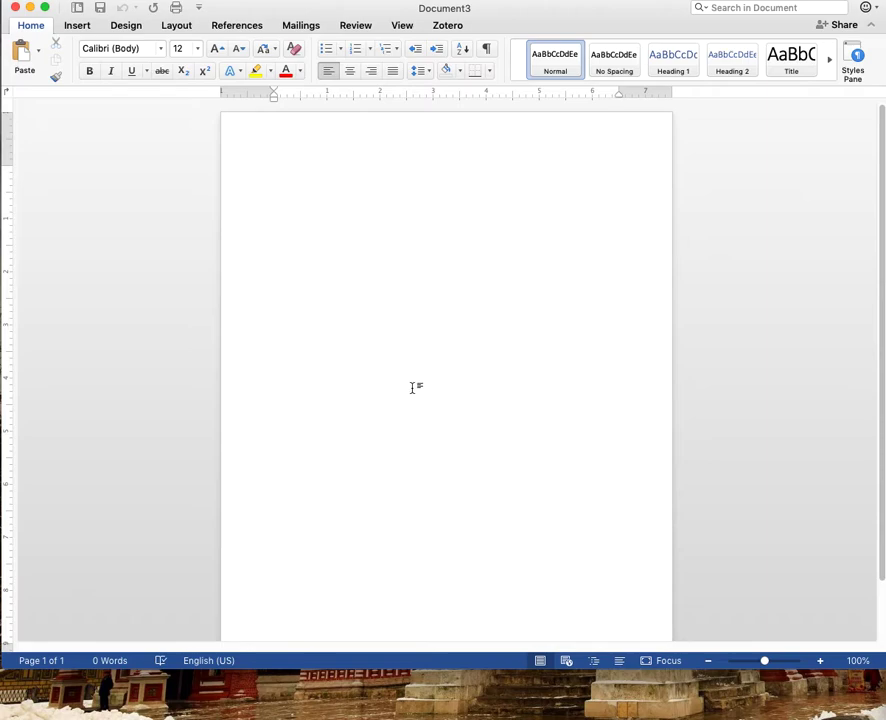
pyautogui.write('Thro’ the ghoul-guarded gateways of slumber,  Past the wan-moon’d abysses of night, I have liv’d o’er my lives without number,  I have sounded all things with my sight; And I struggle and shriek ere the daybreak, being driven to madness with fright.  I have whirl’d with the earth at the dawning,  When the sky was a vaporous flame; I have seen the dark universe yawning,  Where the black planets roll without aim; Where they roll in their horror unheeded, without knowledge or lustre or name.  I had drifted o’er seas without ending,  Under sinister grey-clouded skies That the many-fork’d lightning is rending,  That resound with hysterical cries; With the moans of invisible daemons that out of the green waters rise.  I have plung’d like a deer thro’ the arches  Of the hoary primordial grove, Where the oaks feel the presence that marches  And stalks on where no spirit dares rove; And I flee from a thing that surrounds me, and leers thro’ dead branches above.  I have stumbled by cave-ridden mountains  That rise barren and bleak from the plain, I have drunk of the fog-foetid fountains  That ooze down to the marsh and the main; And in hot cursed tarns I have seen things I care not to gaze on again.  I have scann’d the vast ivy-clad palace,  I have trod its untenanted hall, Where the moon writhing up from the valleys  Shews the tapestried things on the wall; Strange figures discordantly woven, which I cannot endure to recall.')
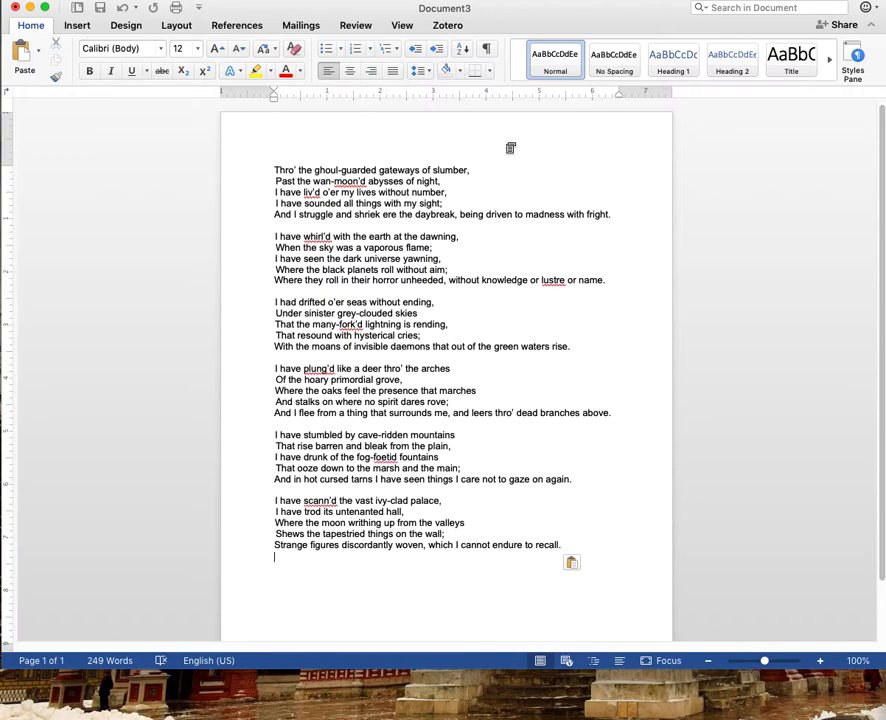
# - Start a Zotero citation below the poem's last line, using the American Psychological Association 7th edition style with citations stored as fields
pyautogui.click(451, 28)
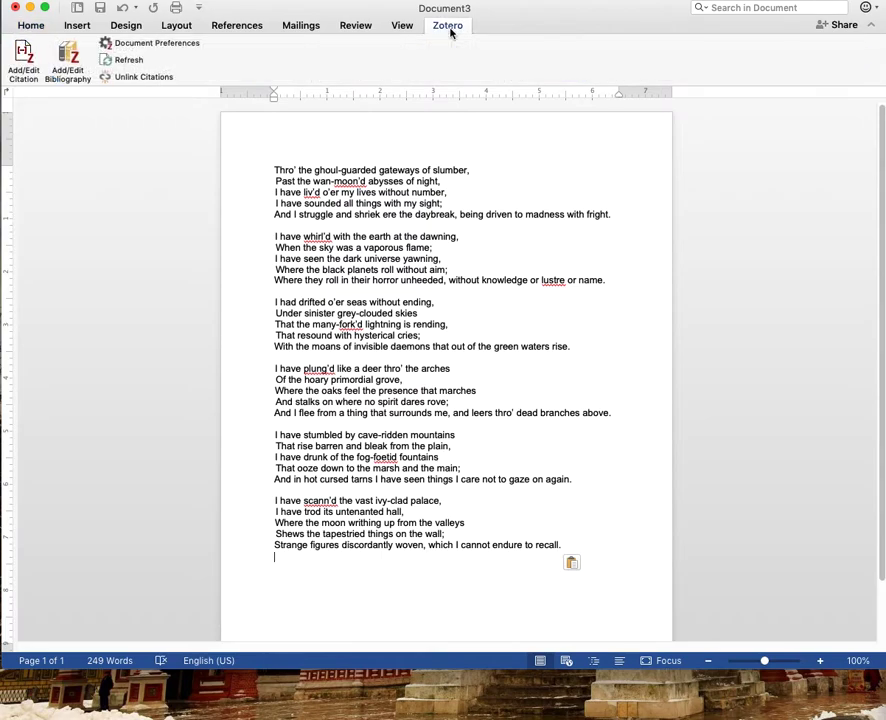
pyautogui.click(25, 55)
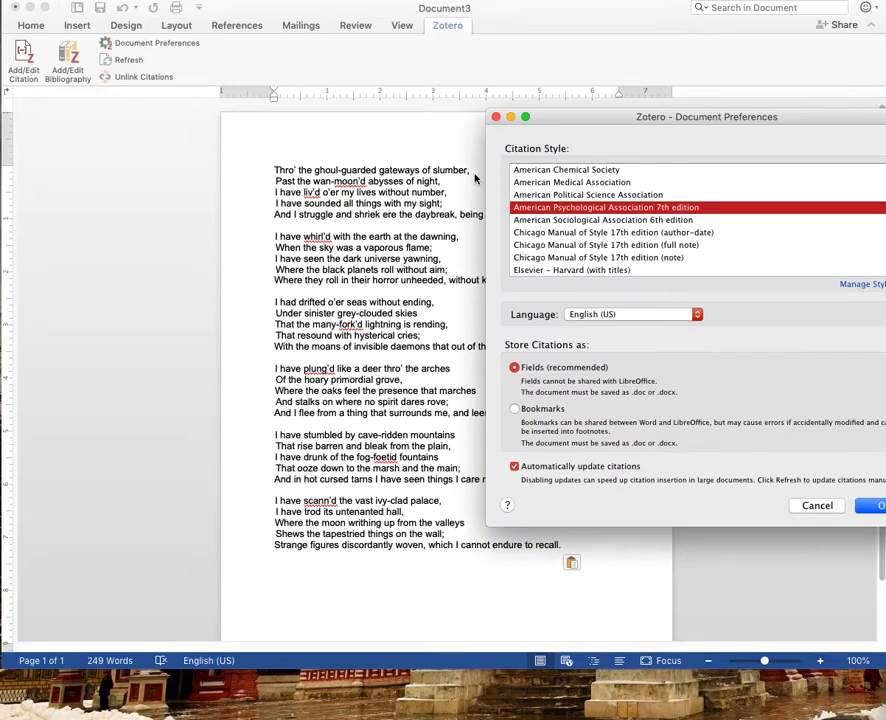
pyautogui.moveTo(653, 119); pyautogui.dragTo(481, 118)
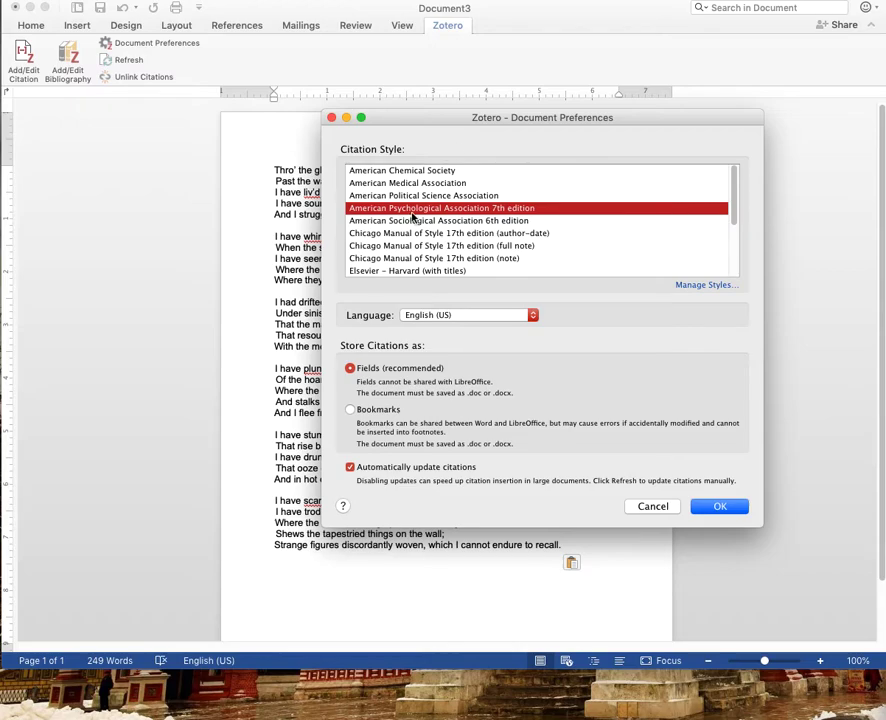
pyautogui.click(714, 507)
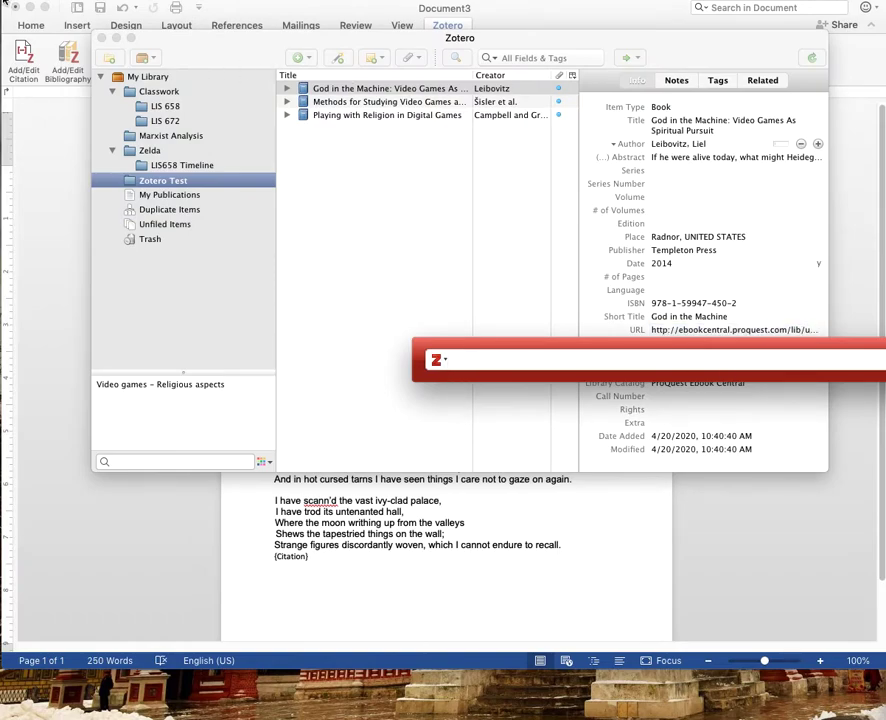
# - Minimize the Zotero window, search the citation bar for "reli" and cite "Playing with Religion in Digital Games"
pyautogui.click(116, 38)
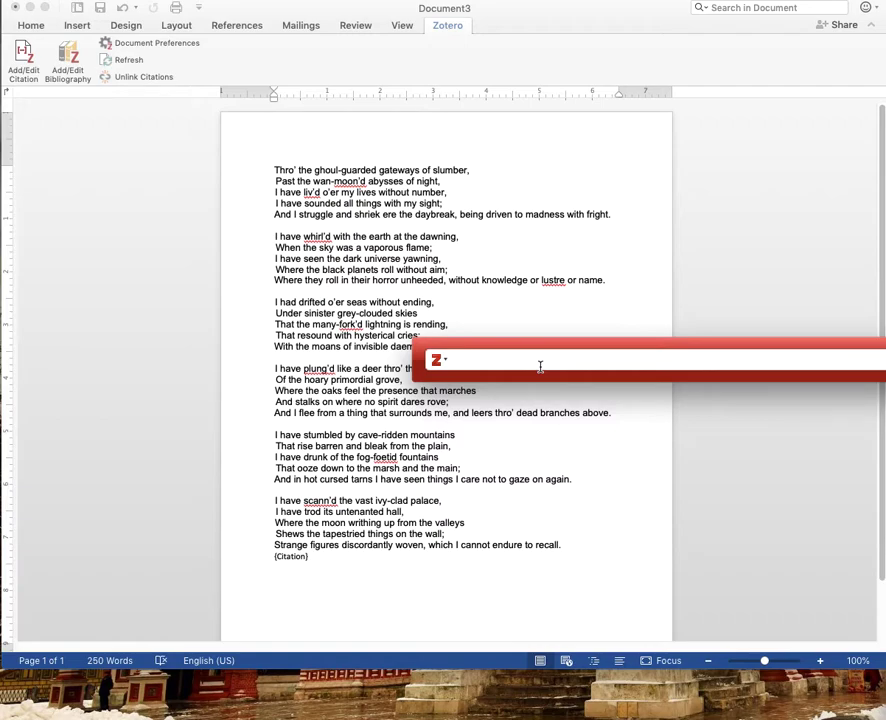
pyautogui.write('eli')
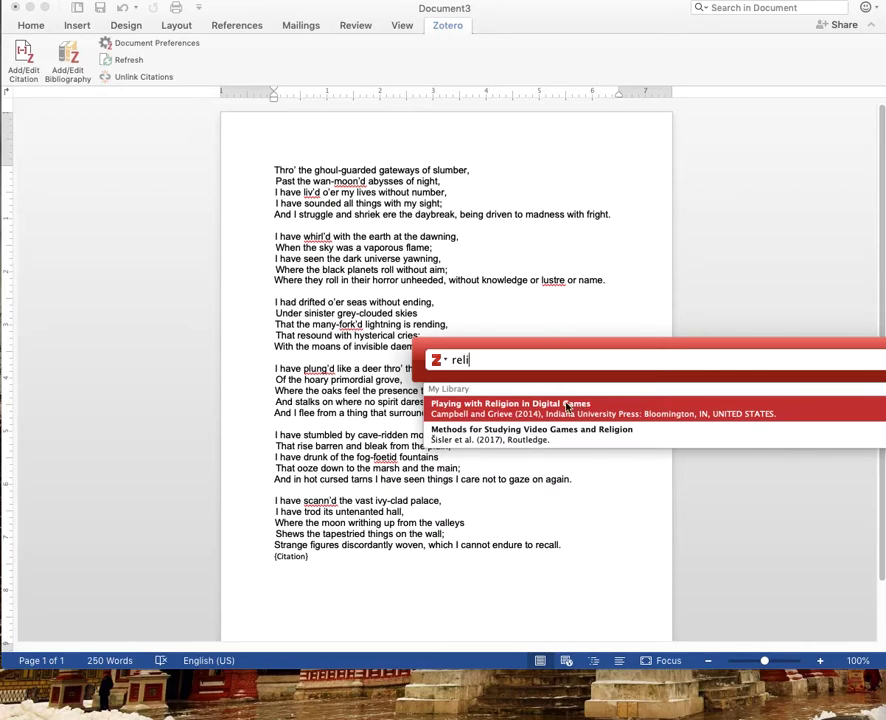
pyautogui.click(503, 415)
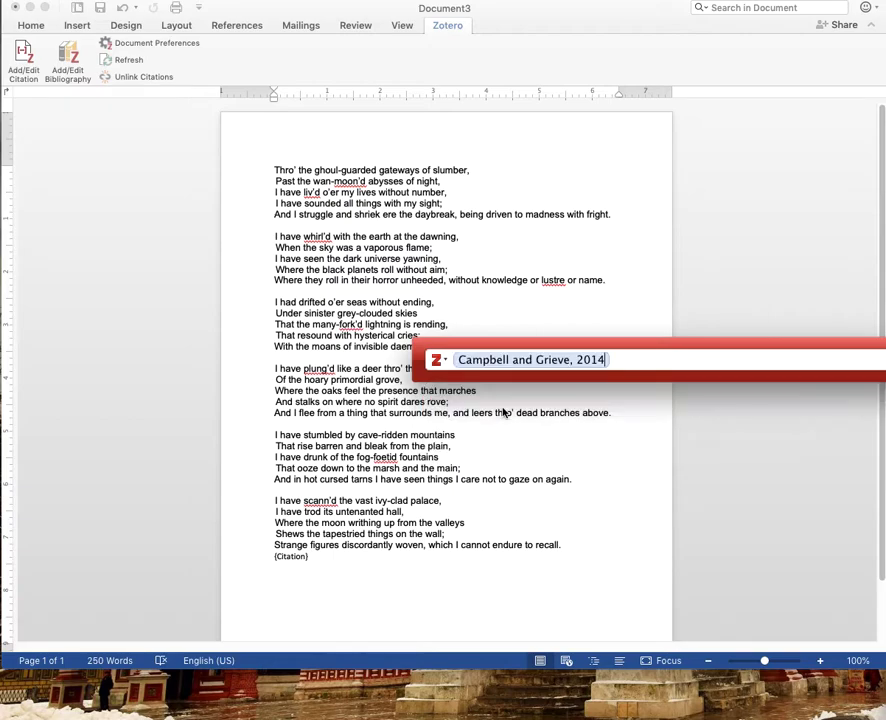
pyautogui.press('Return')
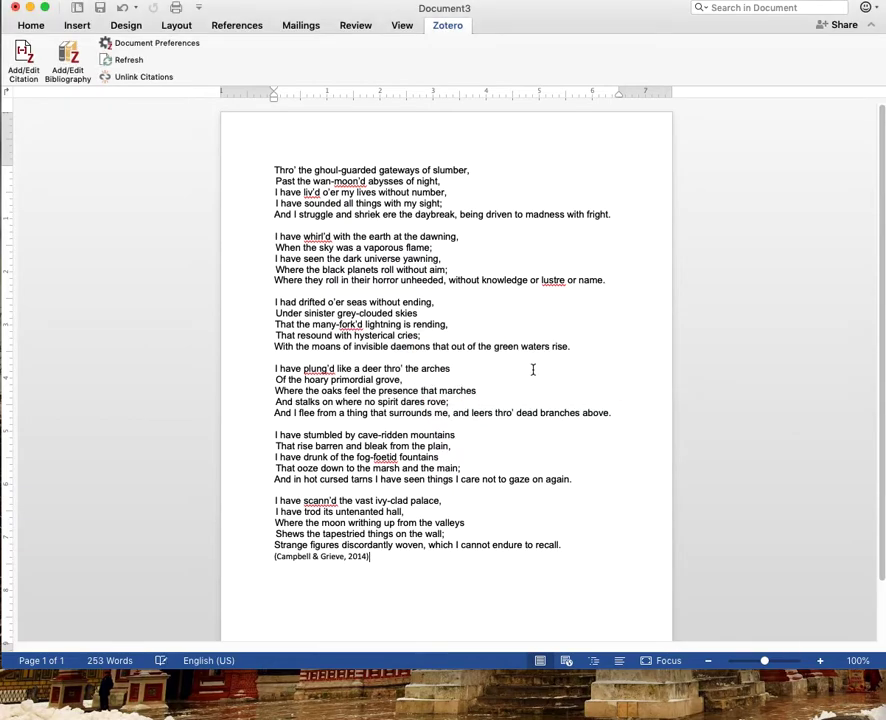
# - Insert a Zotero citation of "Methods for Studying Video Games and Religion" after "When the sky was a vaporous flame;", searching for "religion"
pyautogui.scroll(-1, 478, 530)
pyautogui.scroll(1, 474, 527)
pyautogui.click(328, 558)
pyautogui.scroll(-2, 374, 588)
pyautogui.click(570, 482)
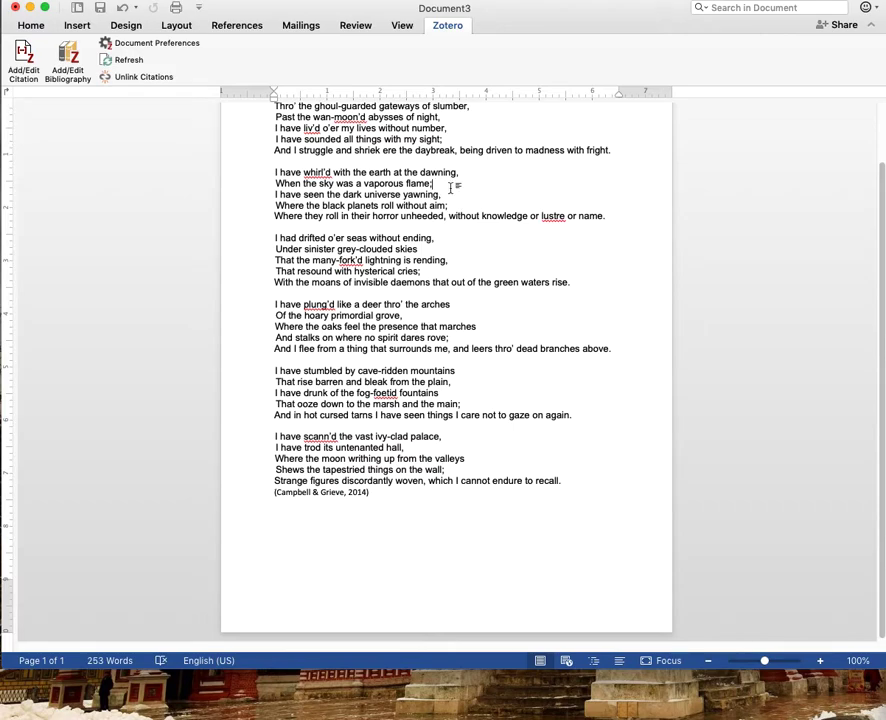
pyautogui.scroll(2, 362, 97)
pyautogui.click(22, 57)
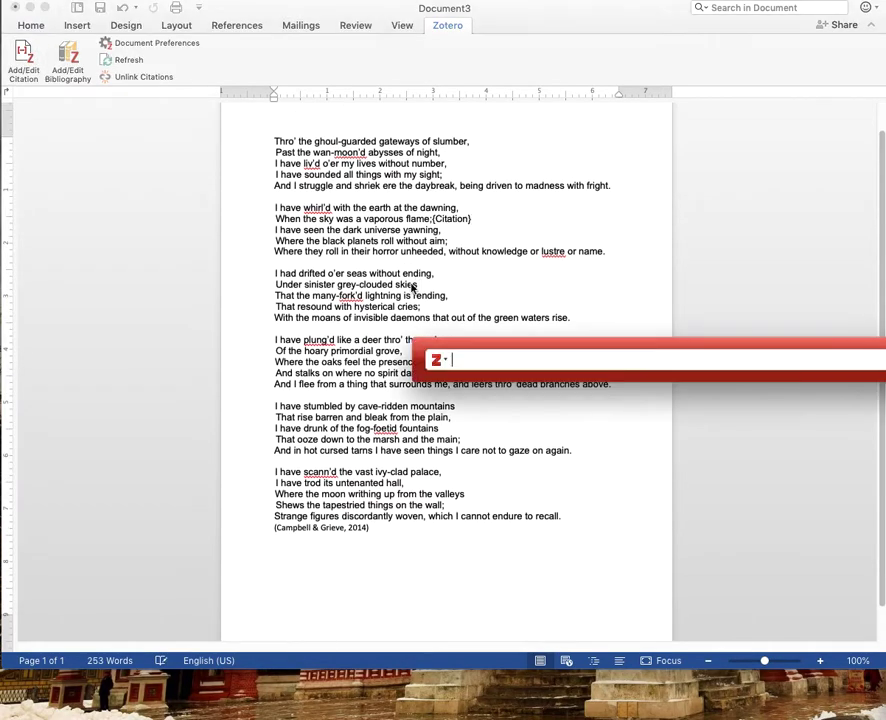
pyautogui.write('religion')
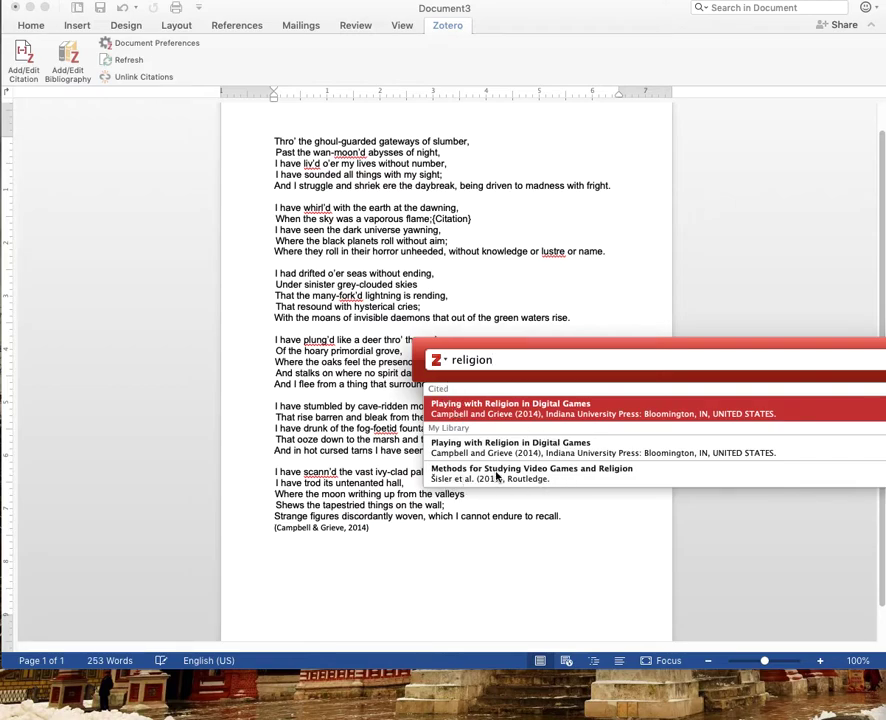
pyautogui.click(497, 477)
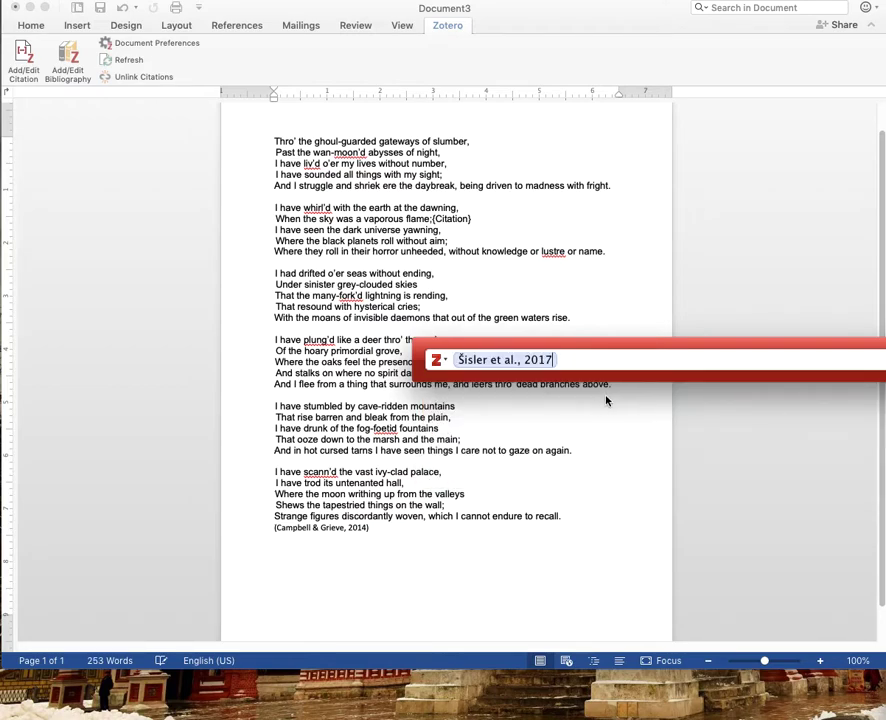
pyautogui.press('Return')
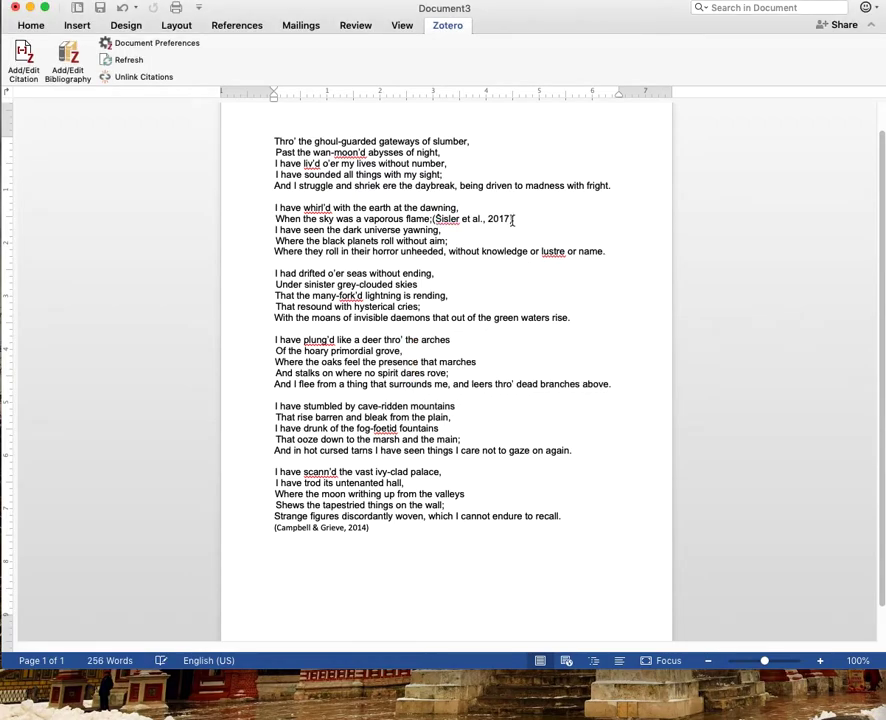
# - Insert the Zotero bibliography on a new line below the citation at the end of the poem and review its entries
pyautogui.scroll(-2, 544, 505)
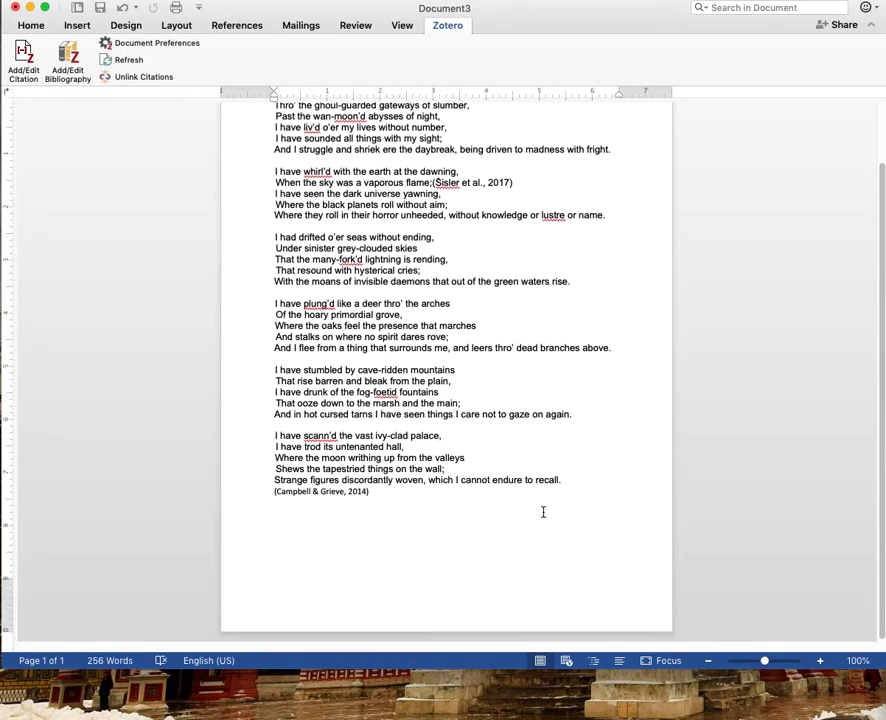
pyautogui.click(544, 508)
pyautogui.click(70, 62)
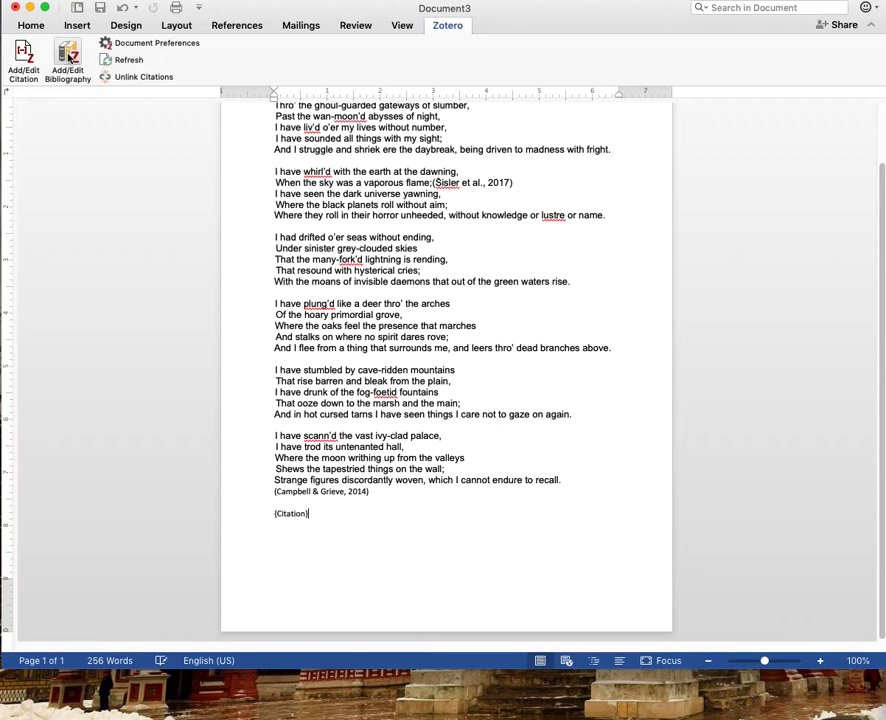
pyautogui.scroll(-2, 388, 543)
pyautogui.scroll(-5, 388, 543)
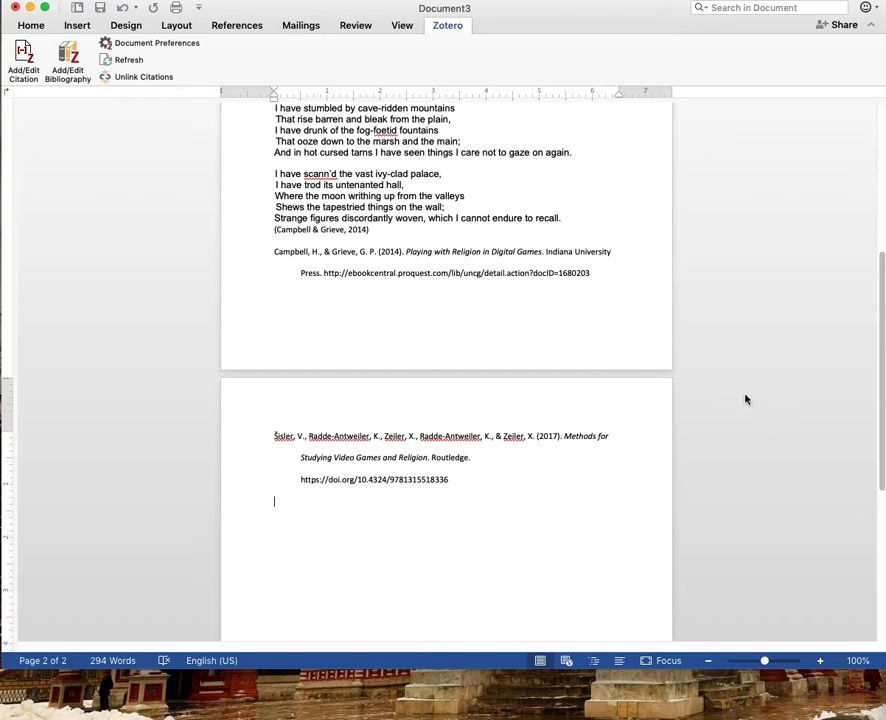
pyautogui.click(884, 400)
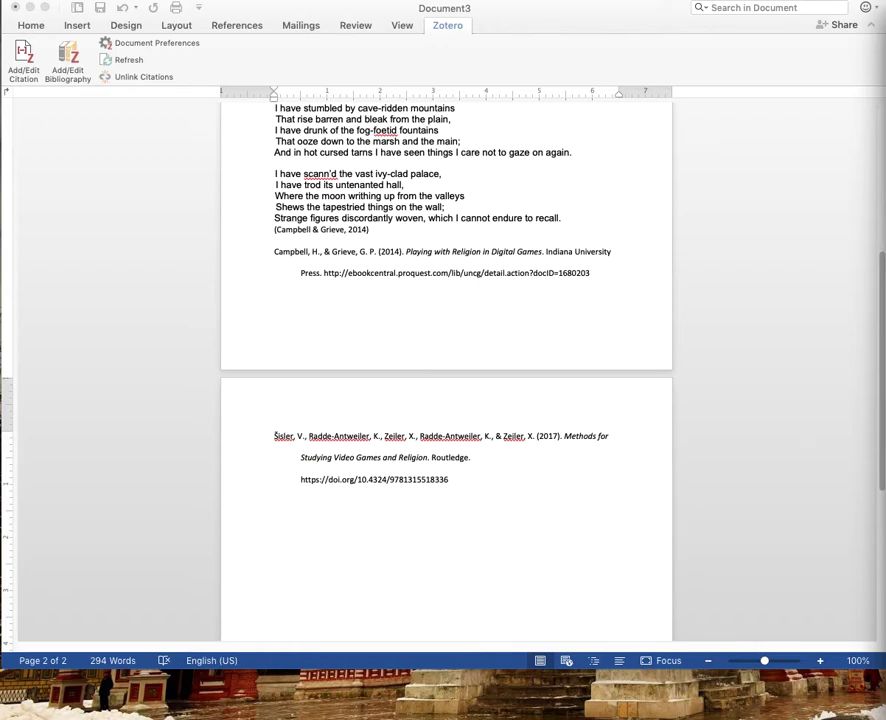
pyautogui.scroll(5, 250, 490)
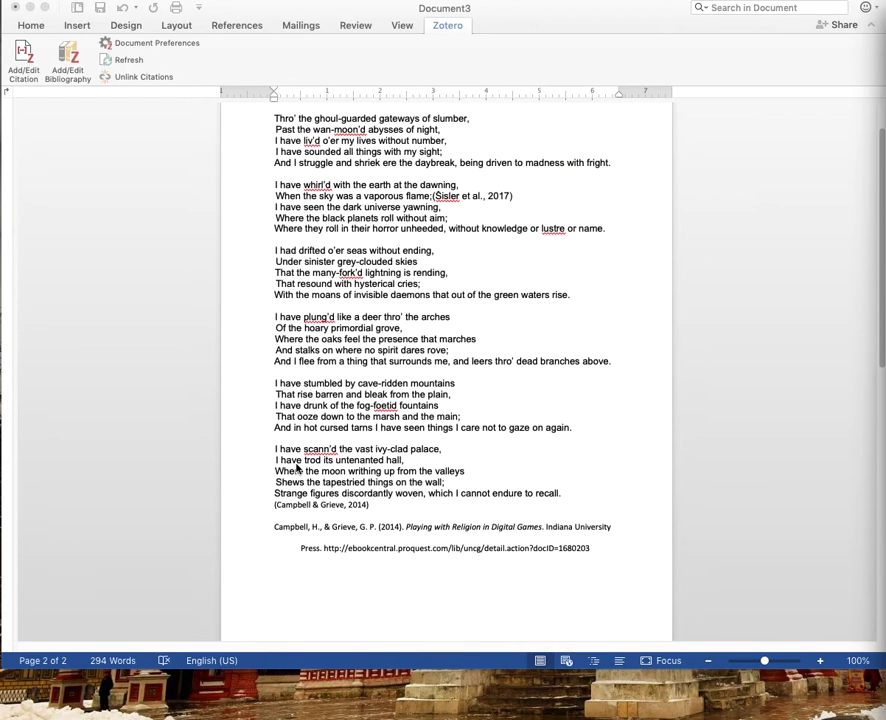